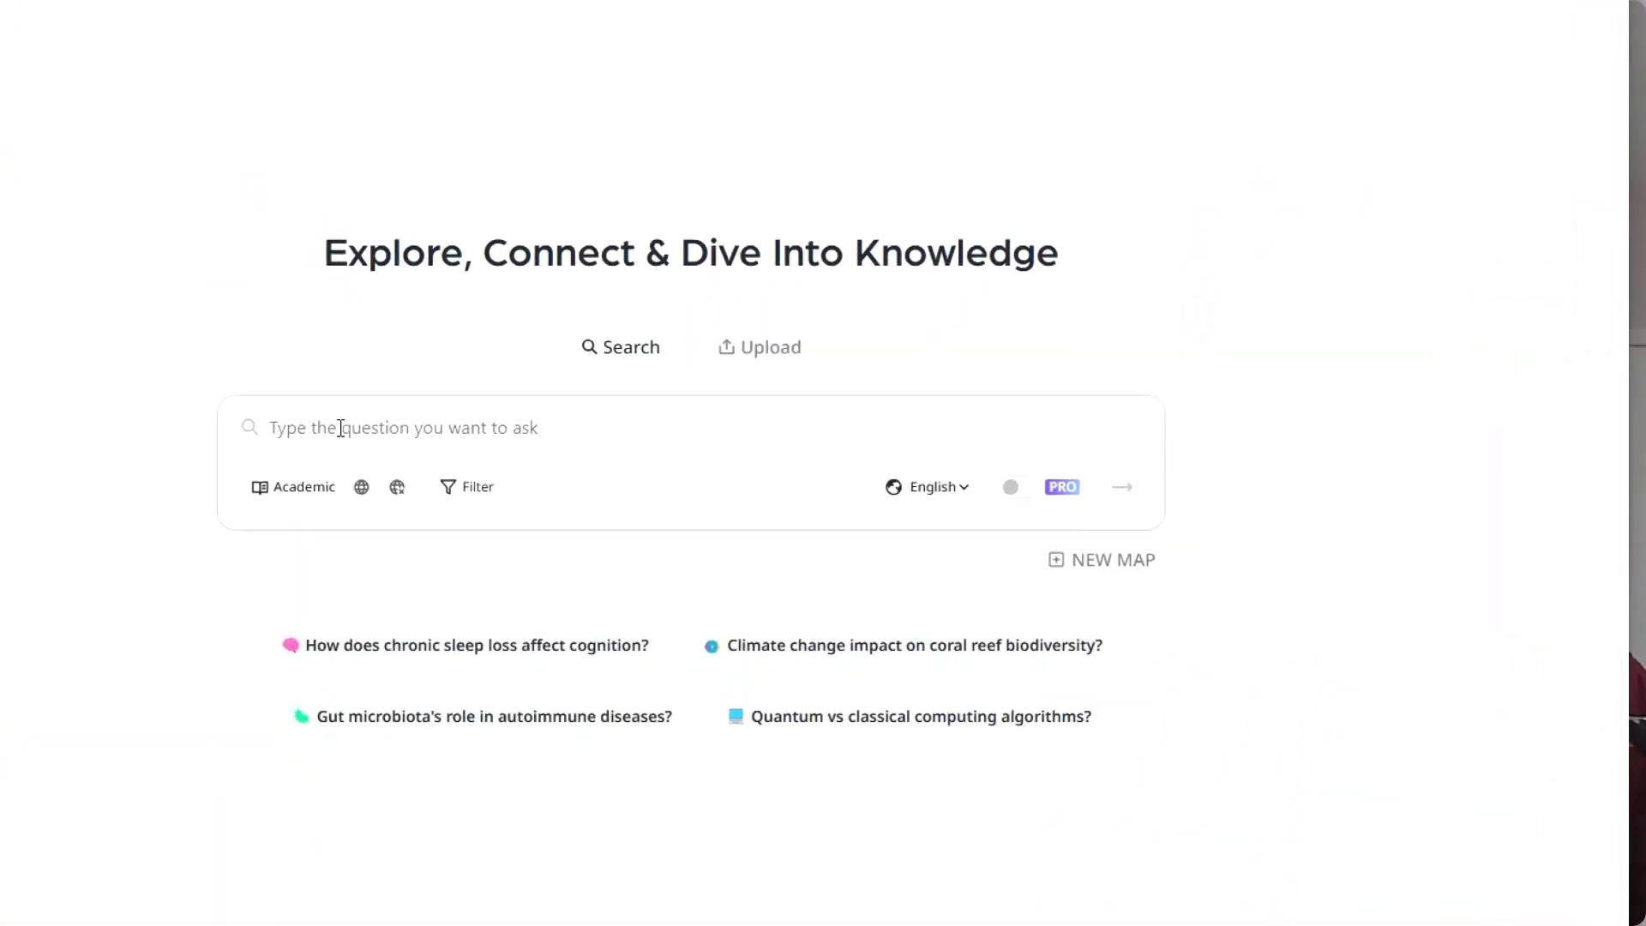
# Submit 'breast cancer and brca1' as a research question and scroll through the generated report
pyautogui.click(340, 427)
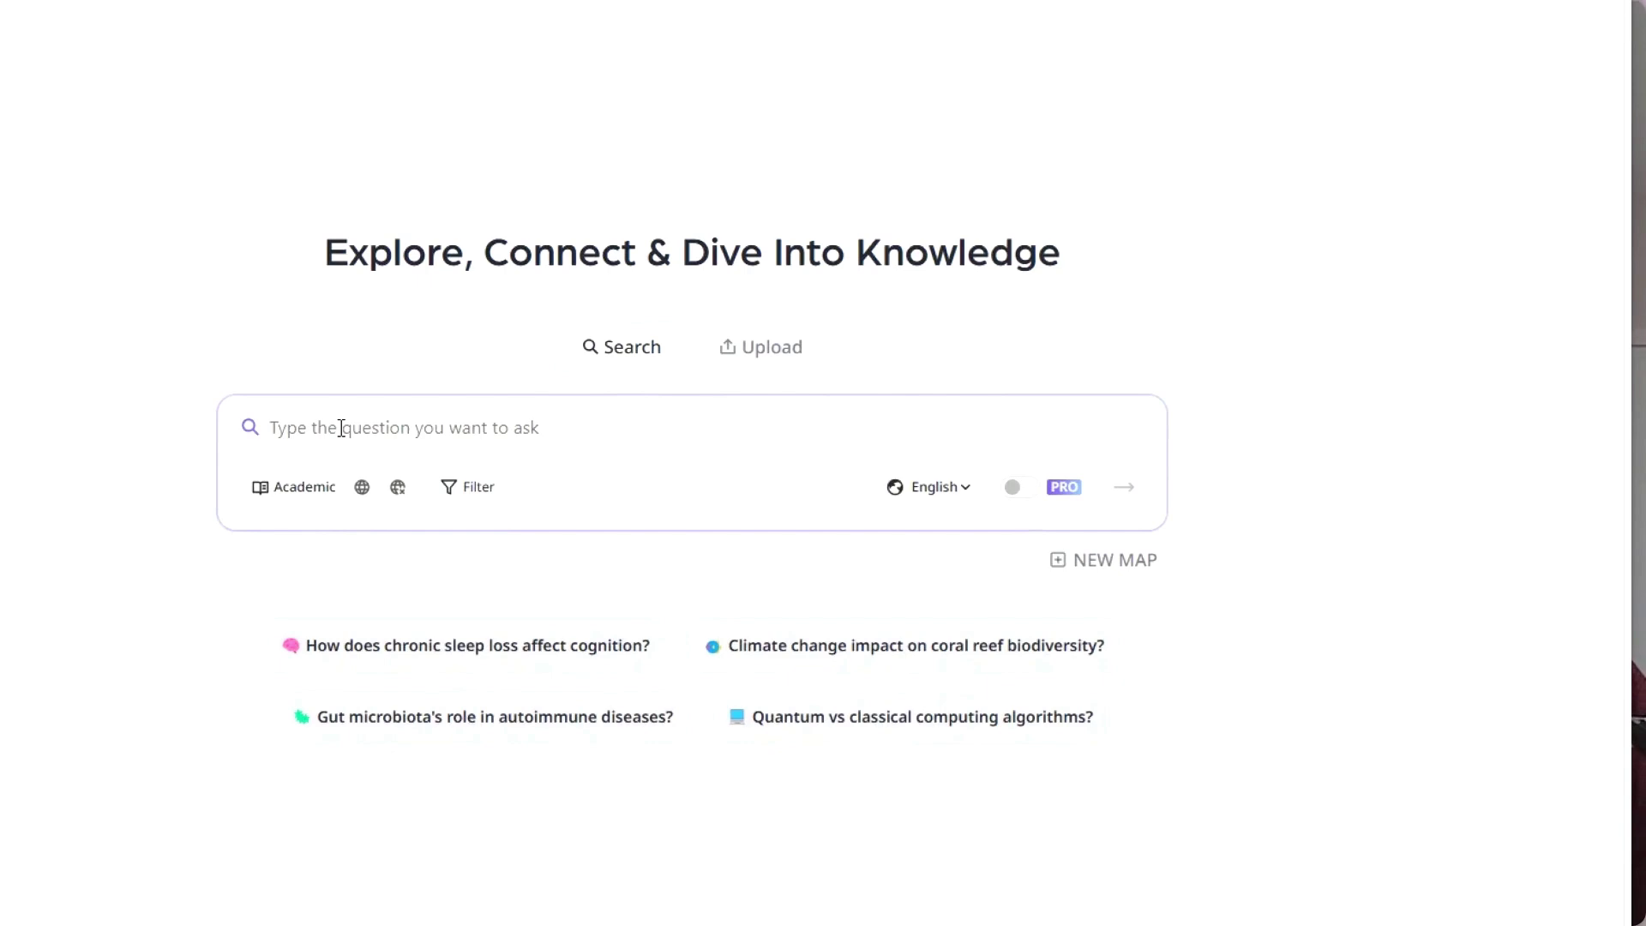
pyautogui.write('breast cancer and brca1')
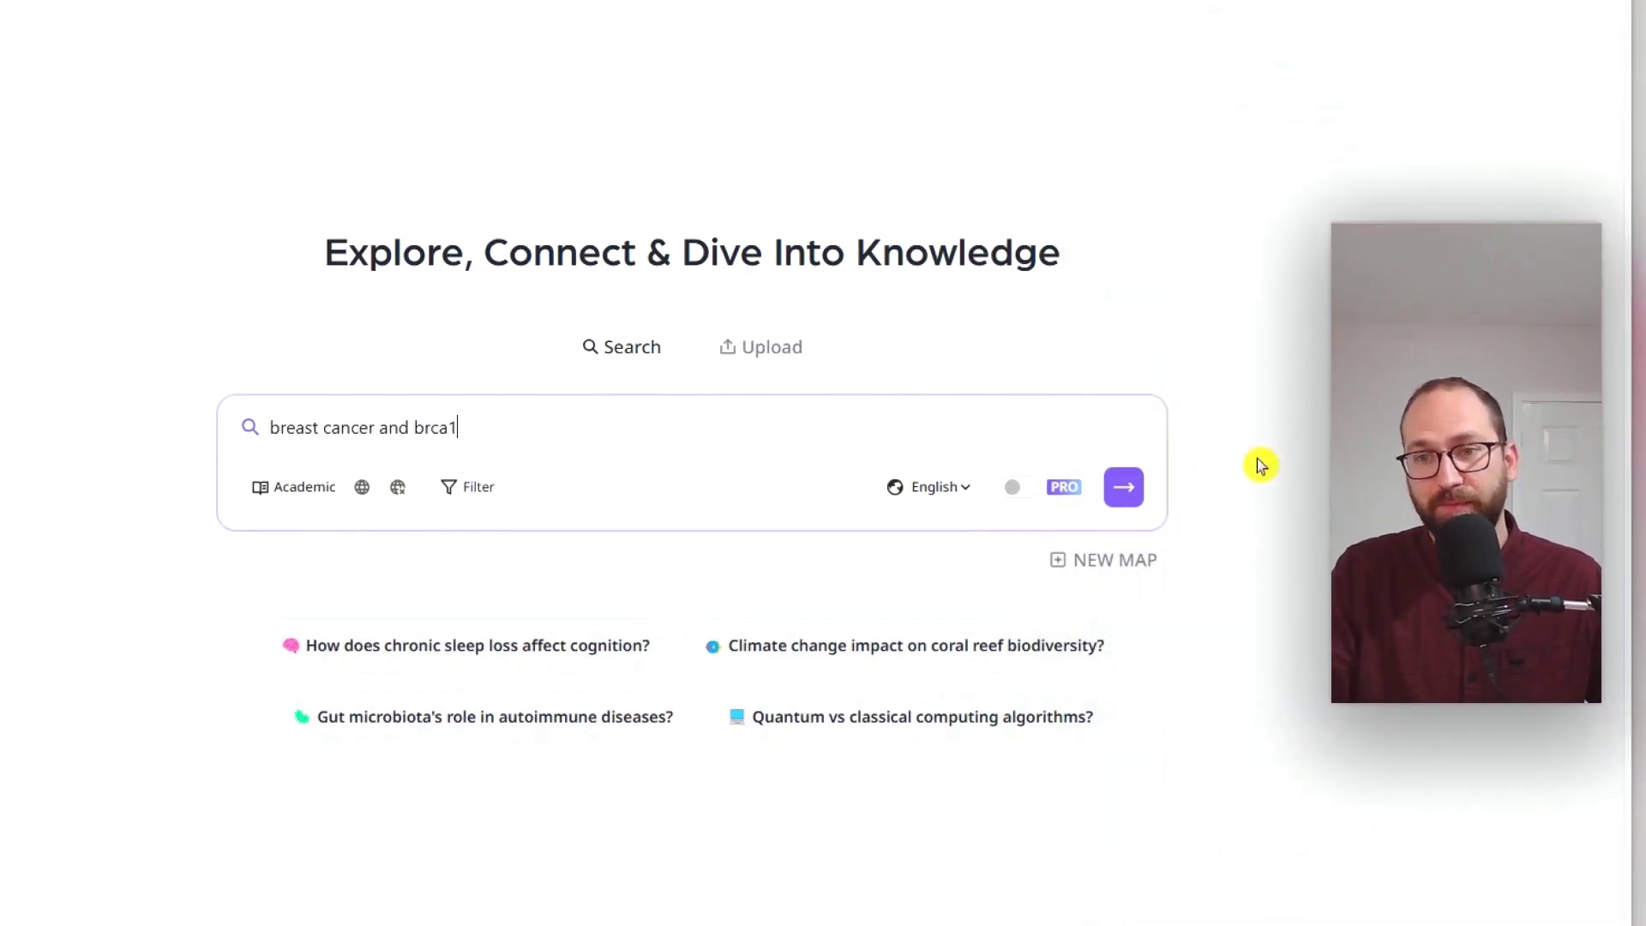
pyautogui.click(1130, 490)
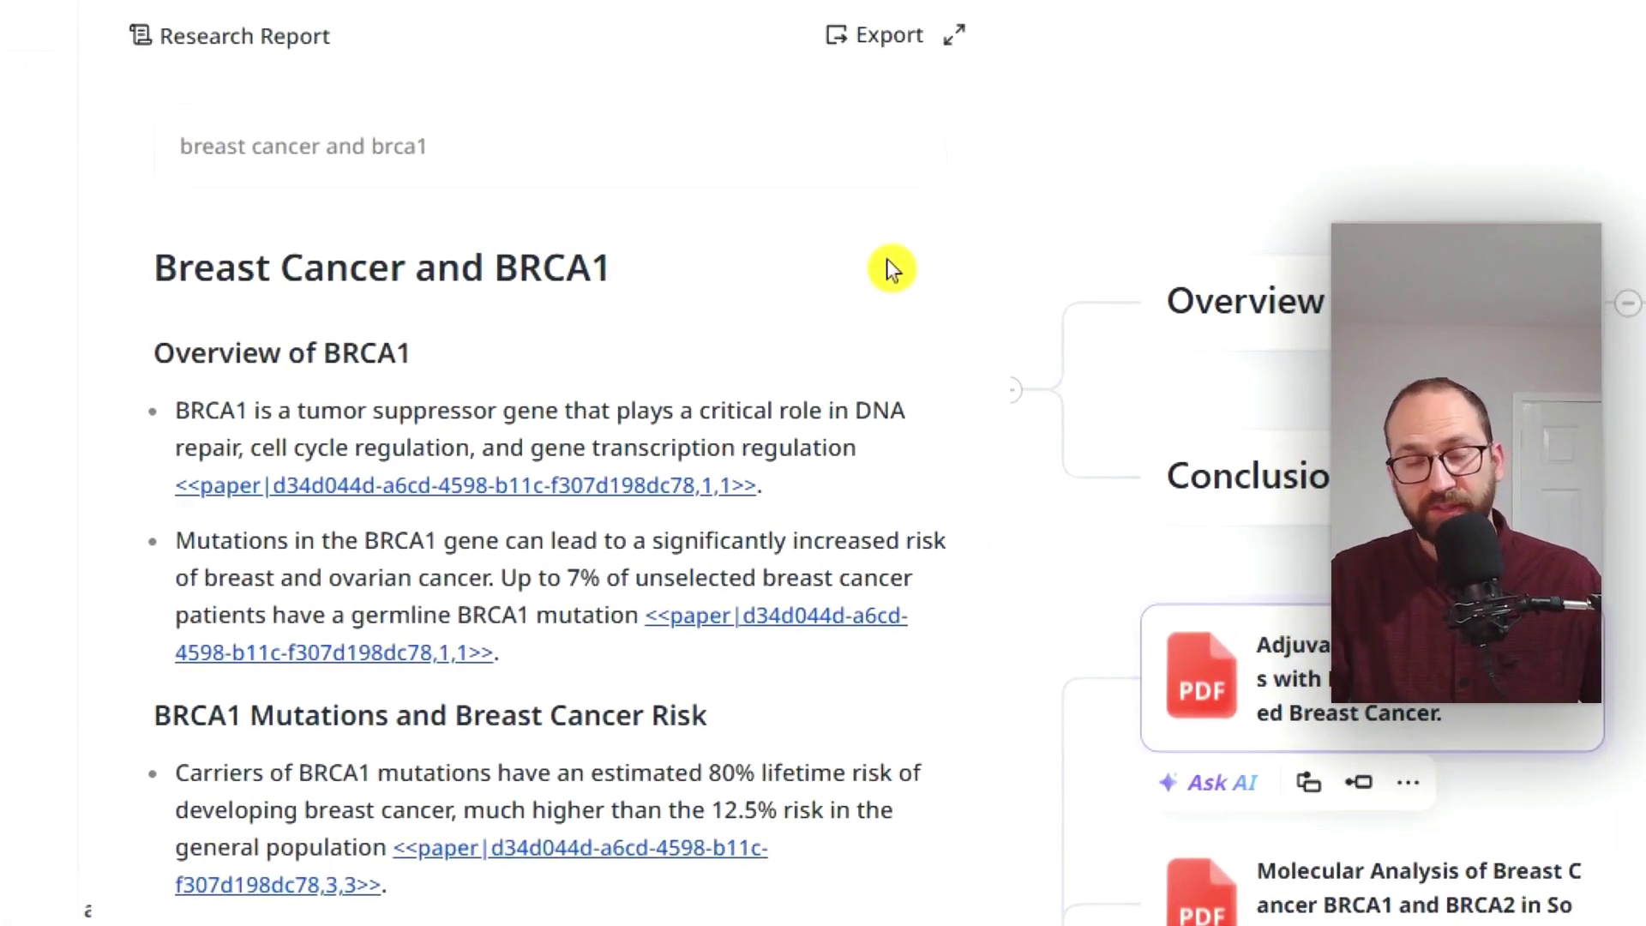
pyautogui.scroll(-4, 826, 341)
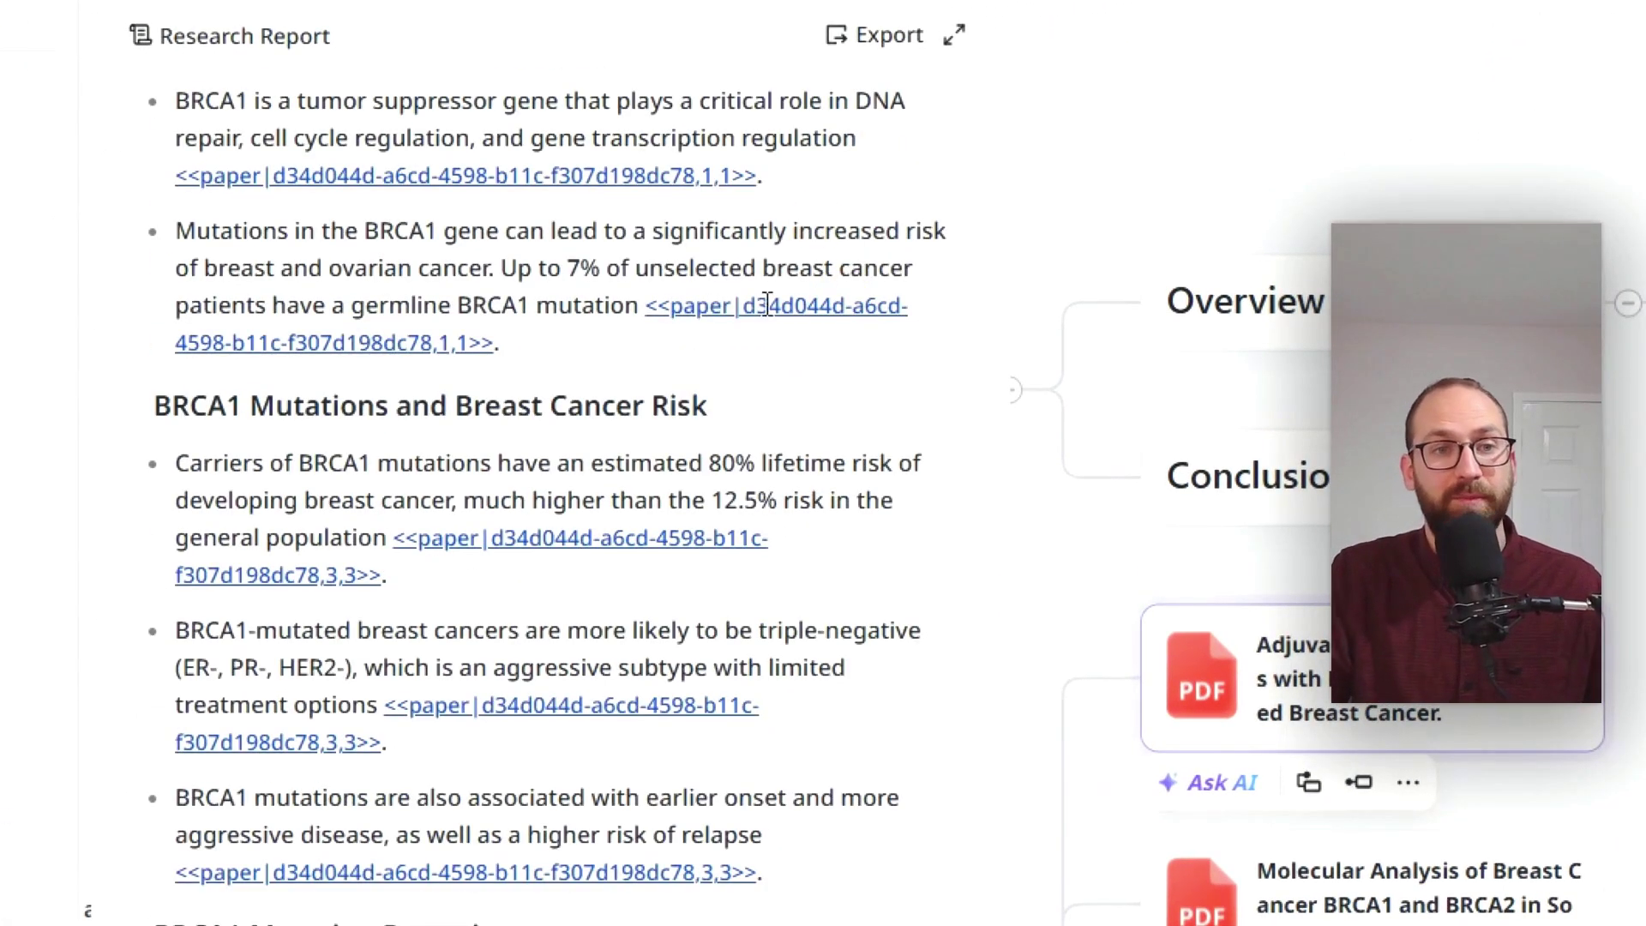
pyautogui.scroll(-4, 690, 553)
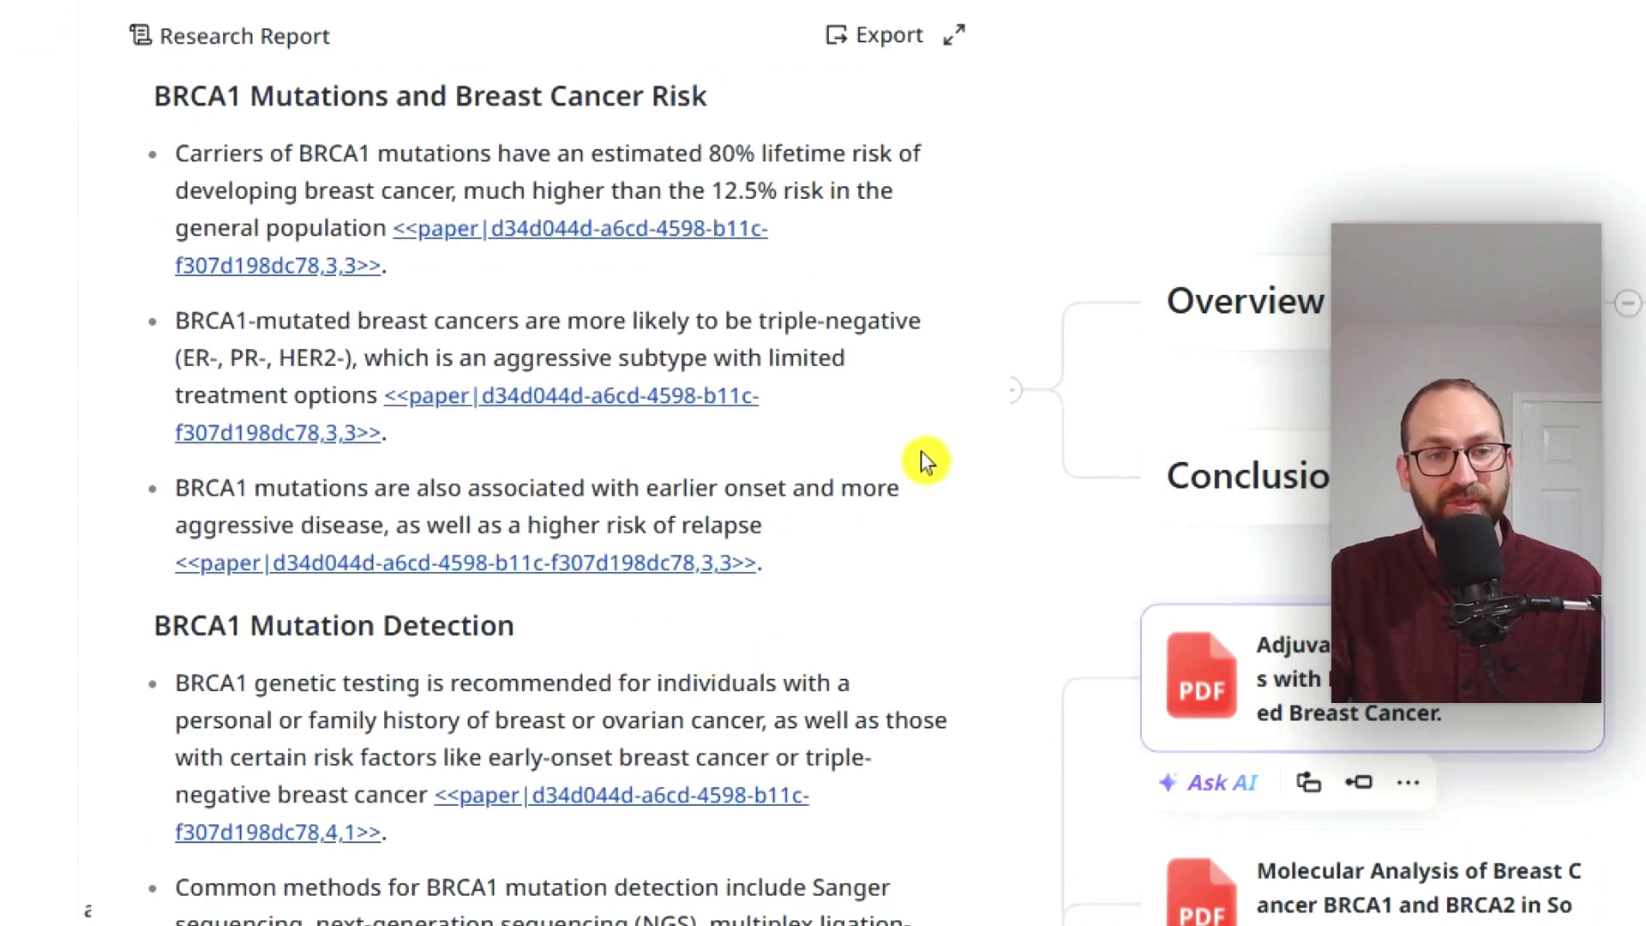
pyautogui.scroll(-20, 784, 667)
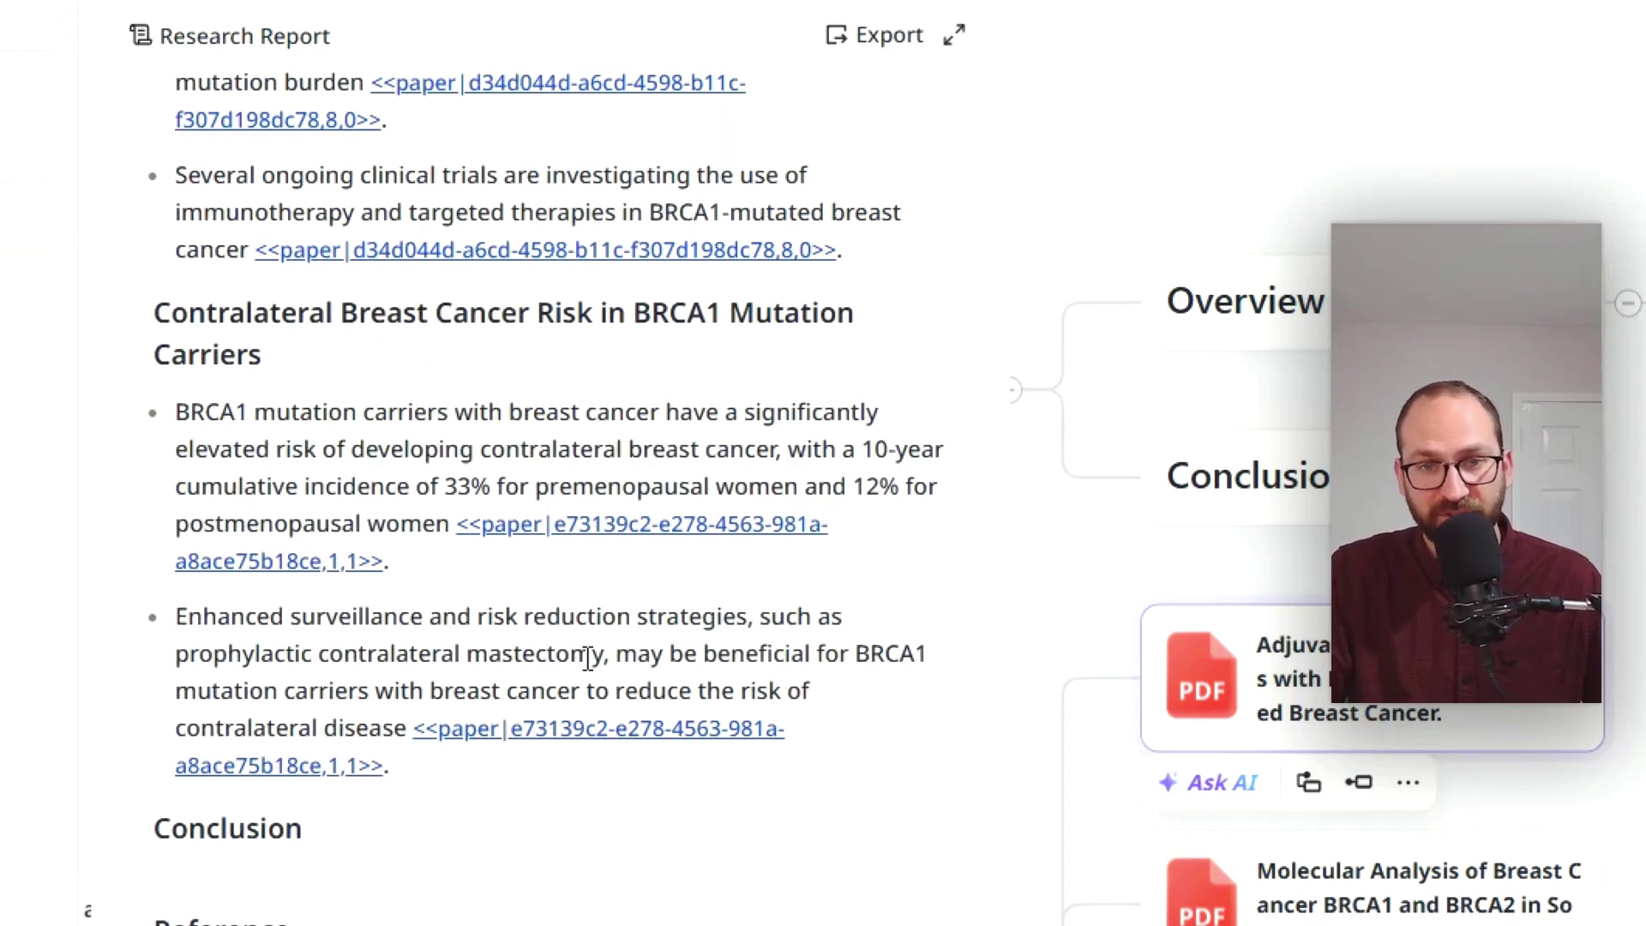
pyautogui.scroll(-6, 588, 660)
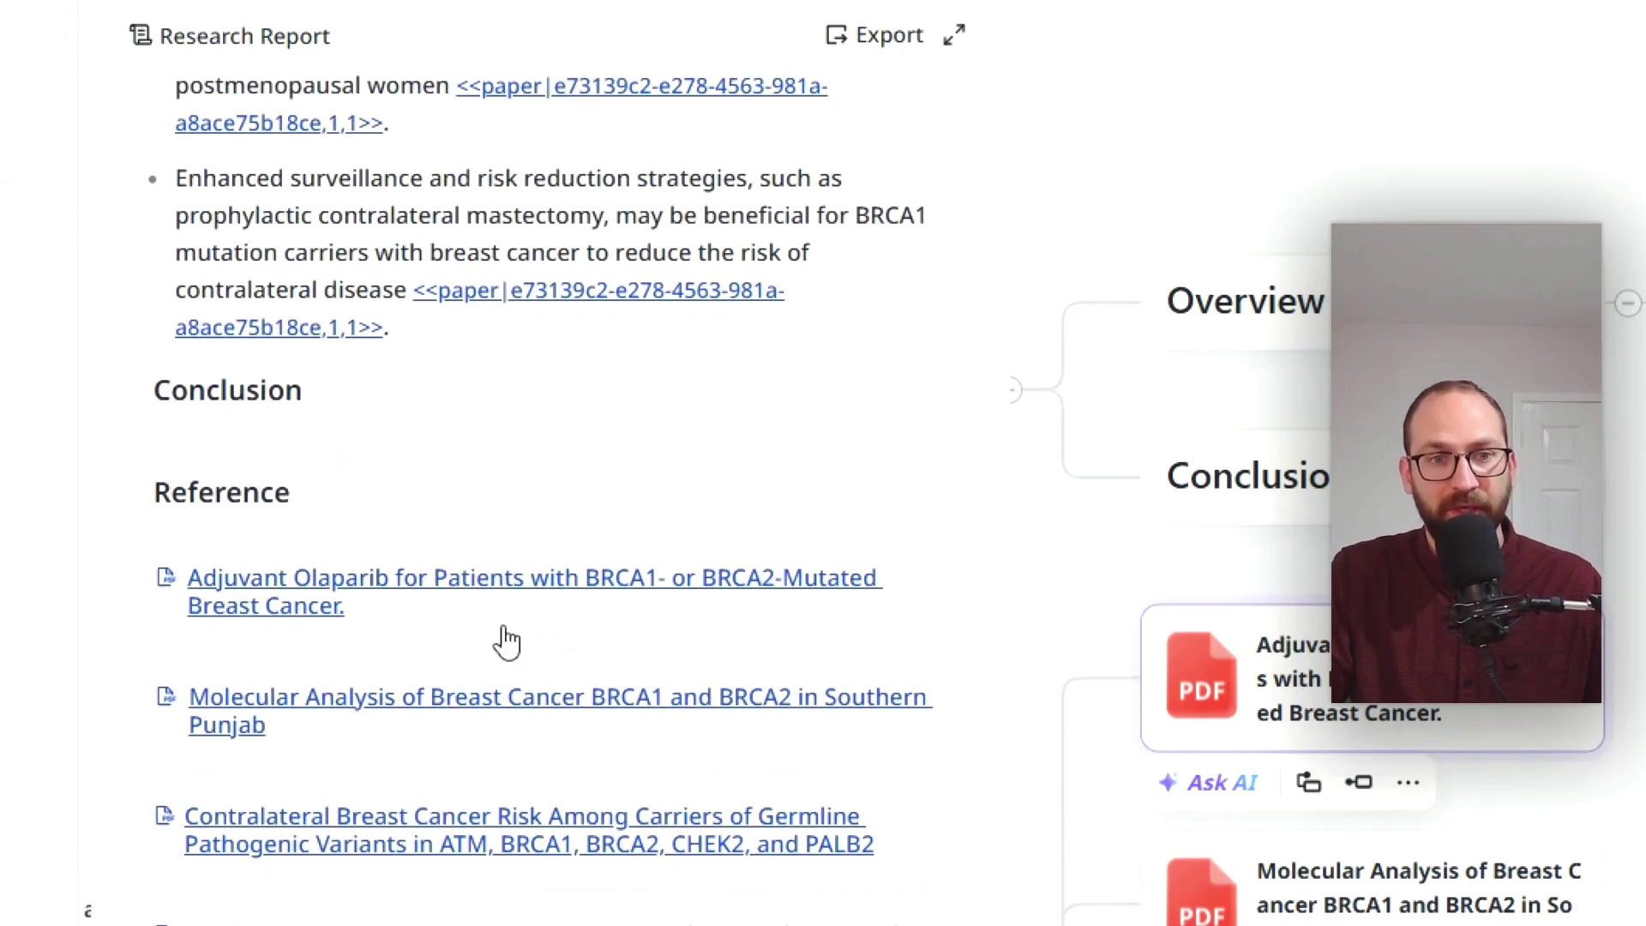
pyautogui.click(506, 576)
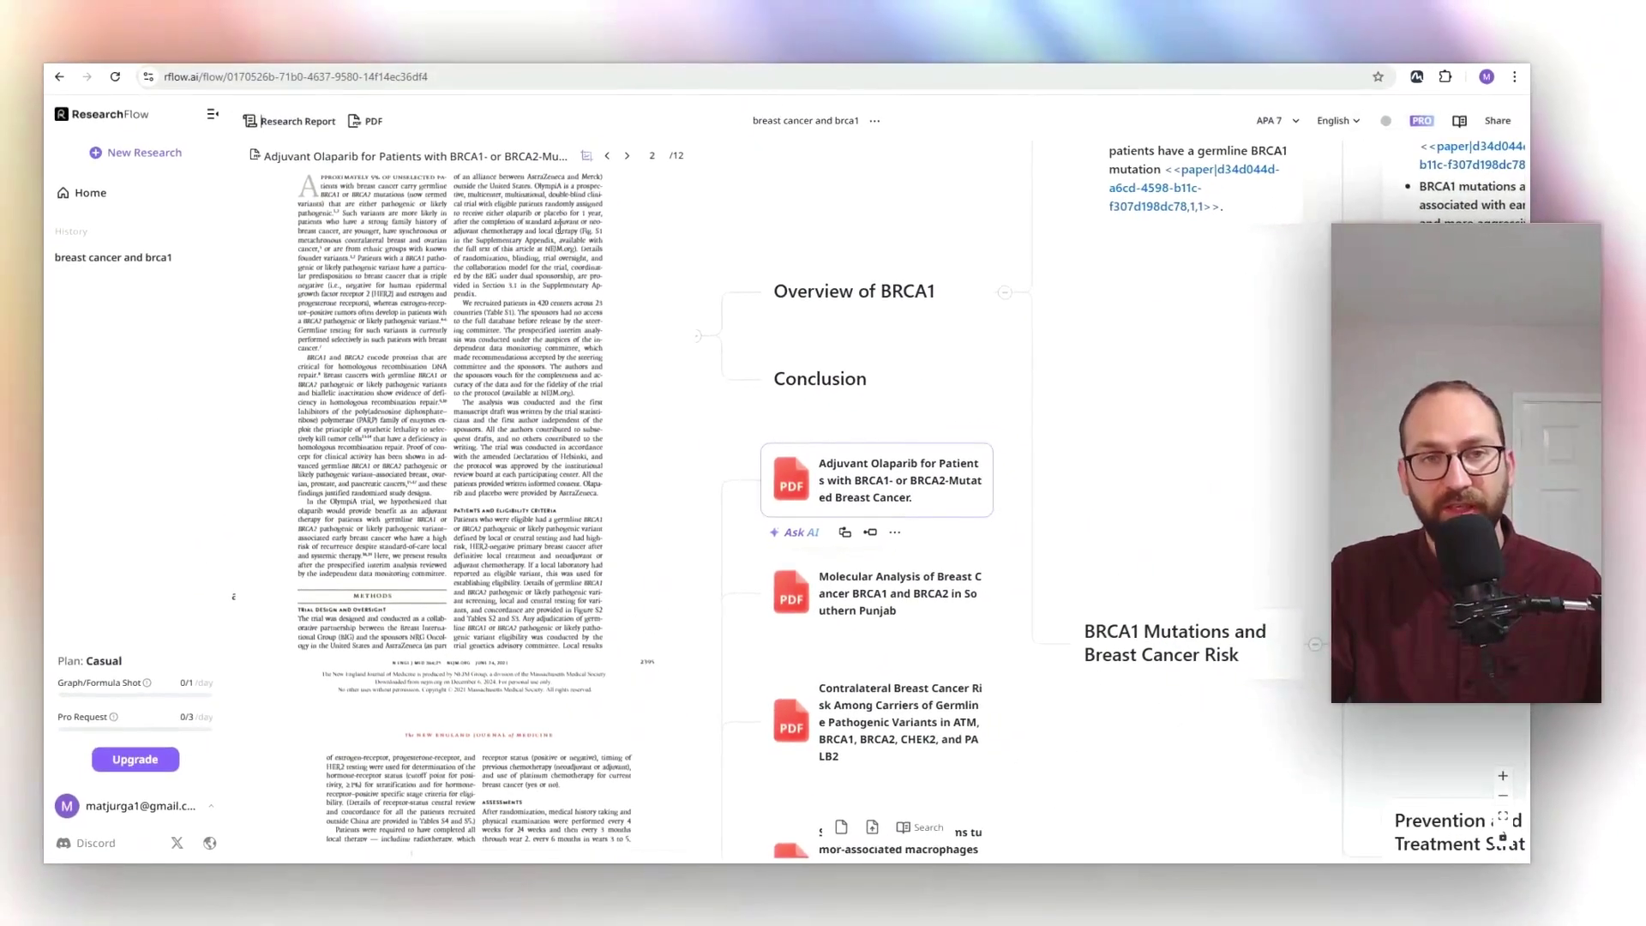
pyautogui.scroll(-10, 469, 518)
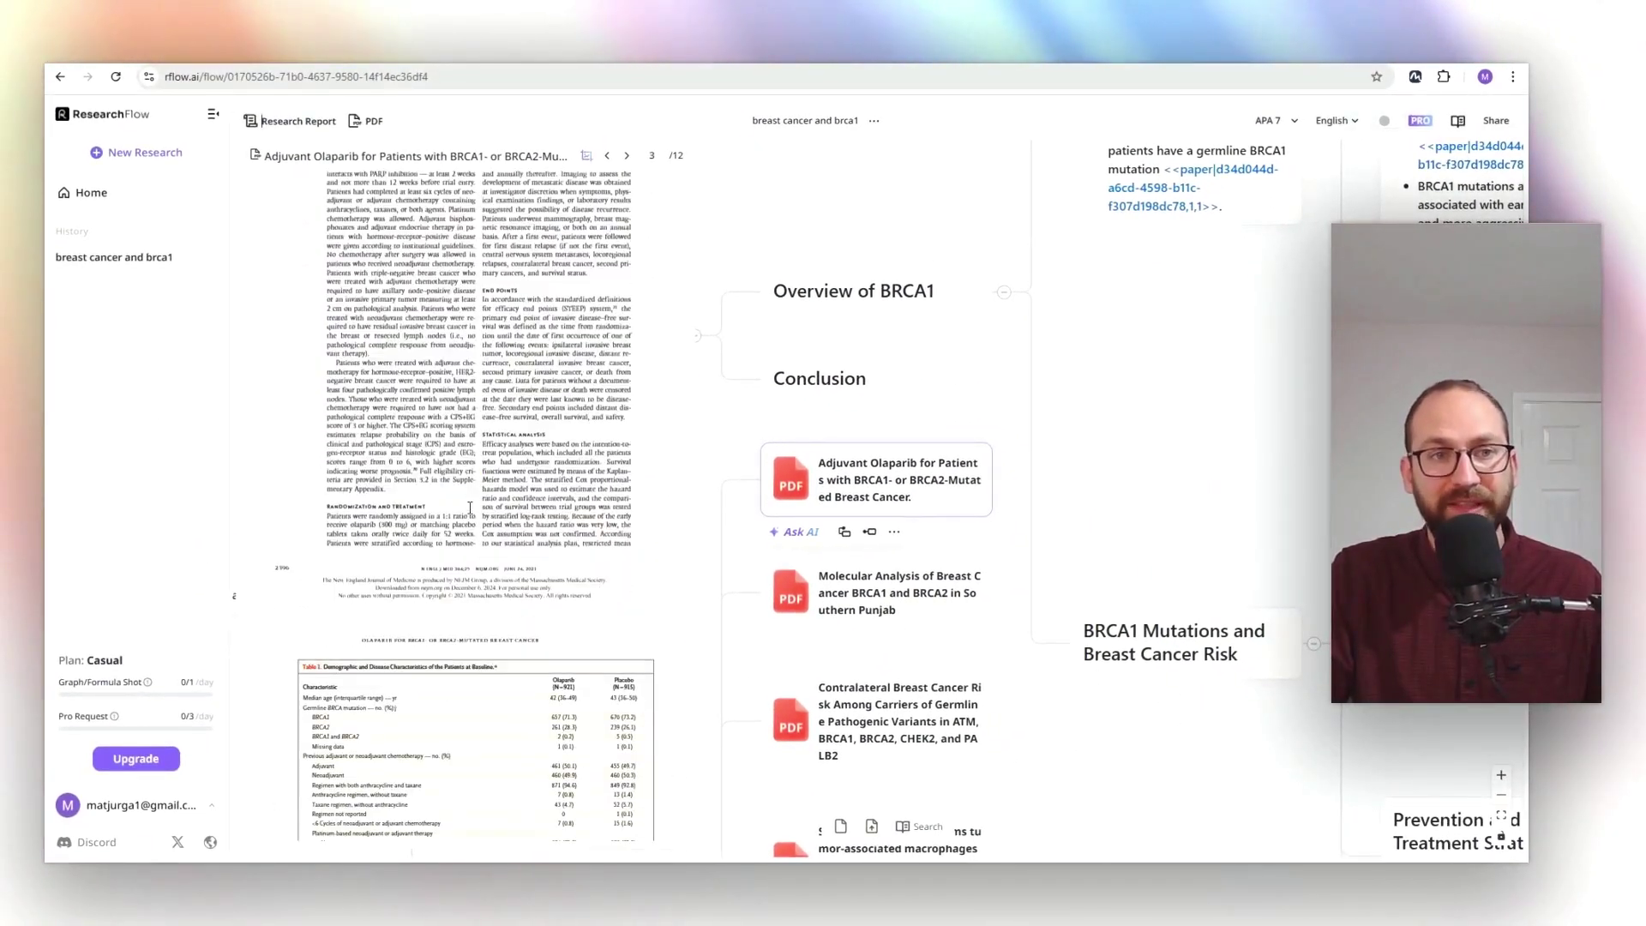
pyautogui.click(273, 121)
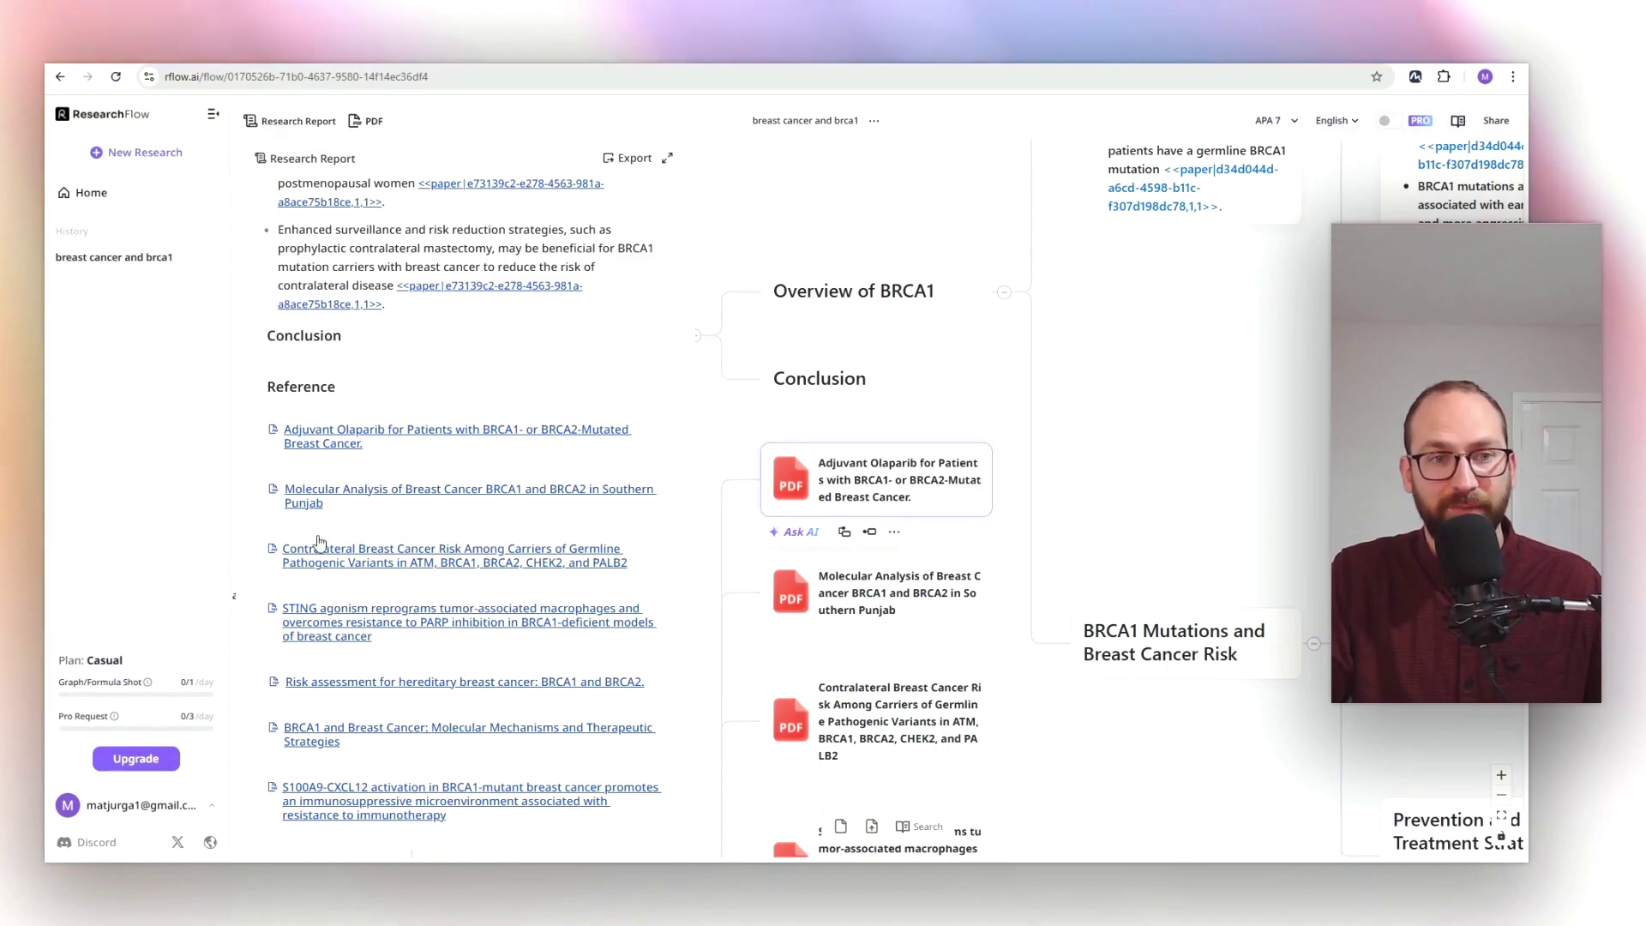
pyautogui.click(352, 491)
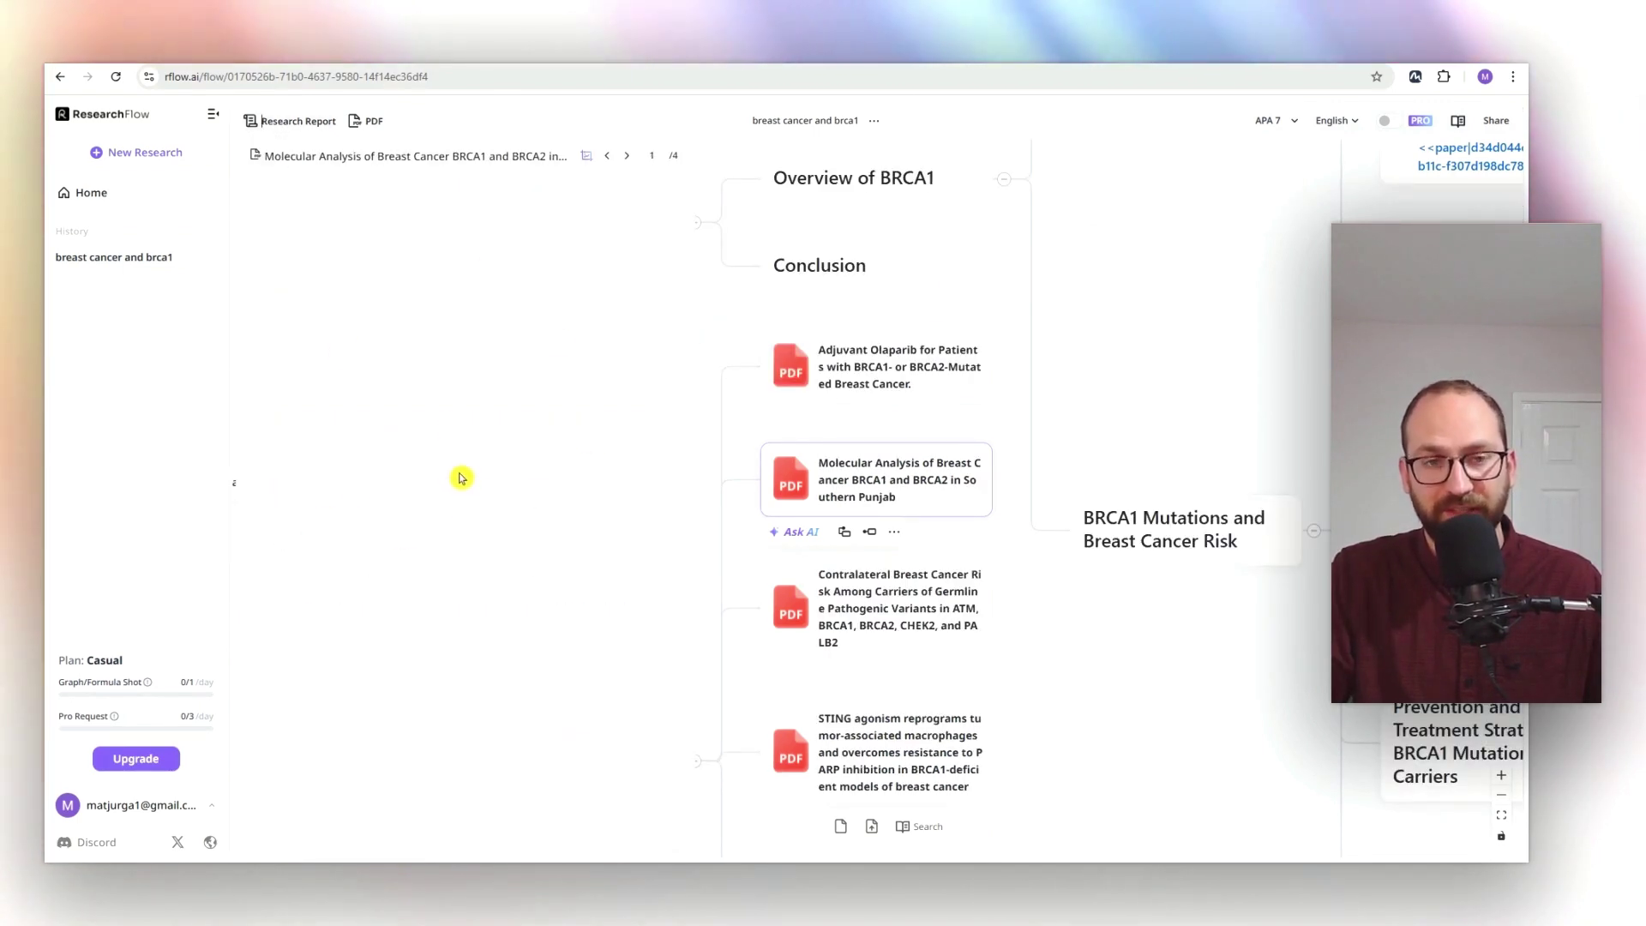
pyautogui.scroll(-5, 461, 477)
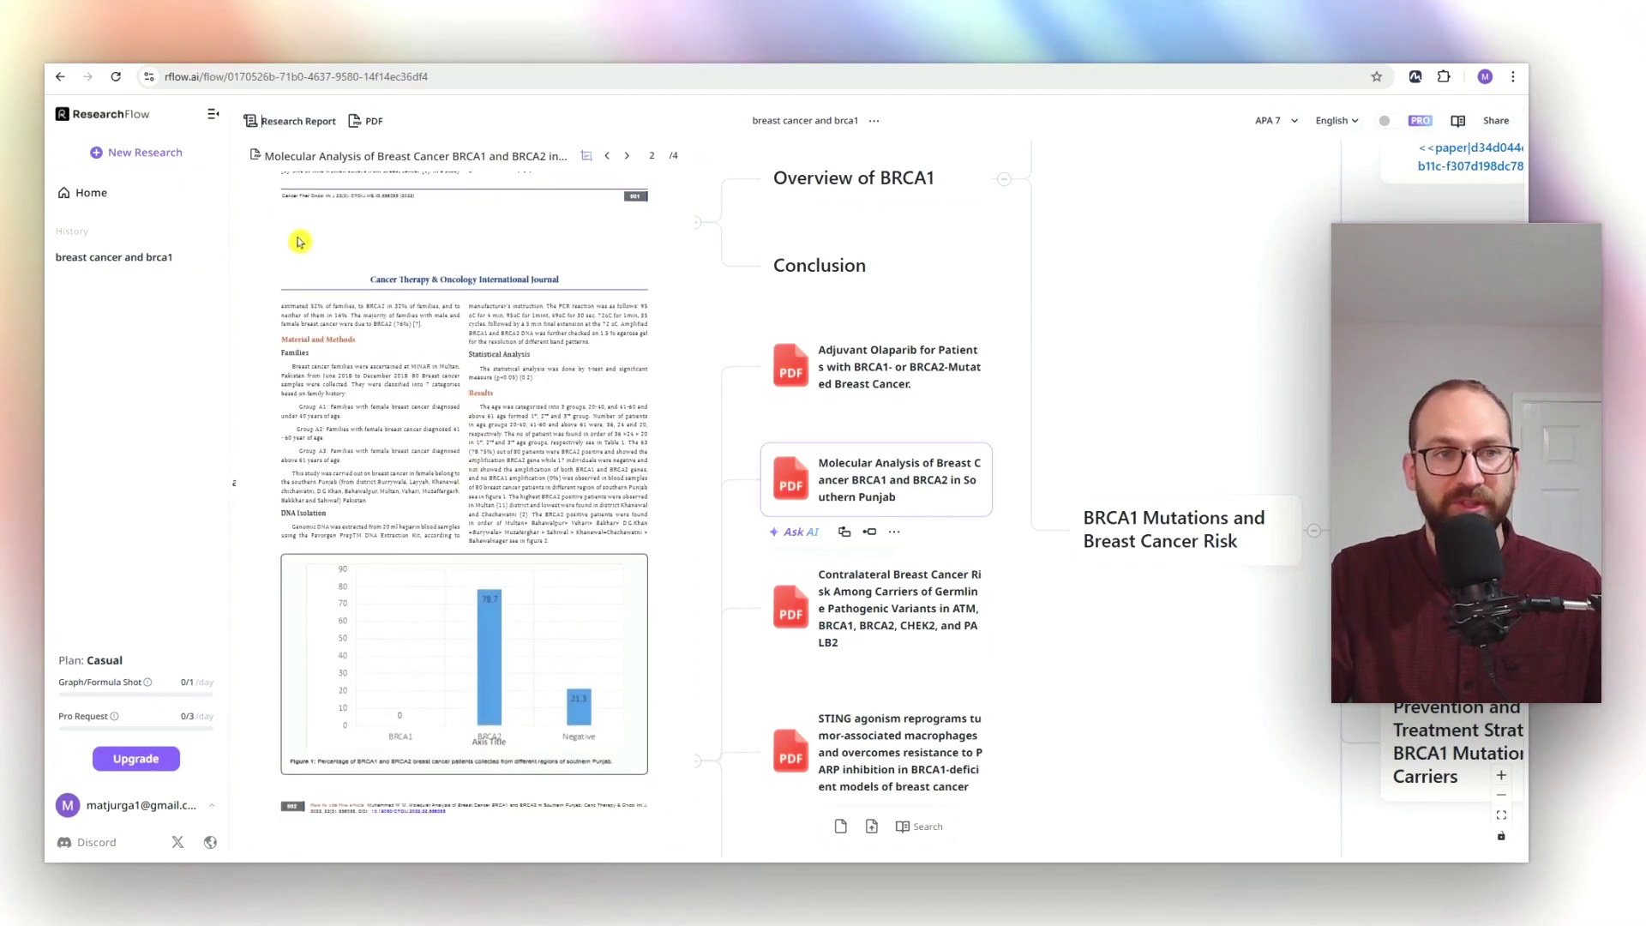
pyautogui.click(287, 121)
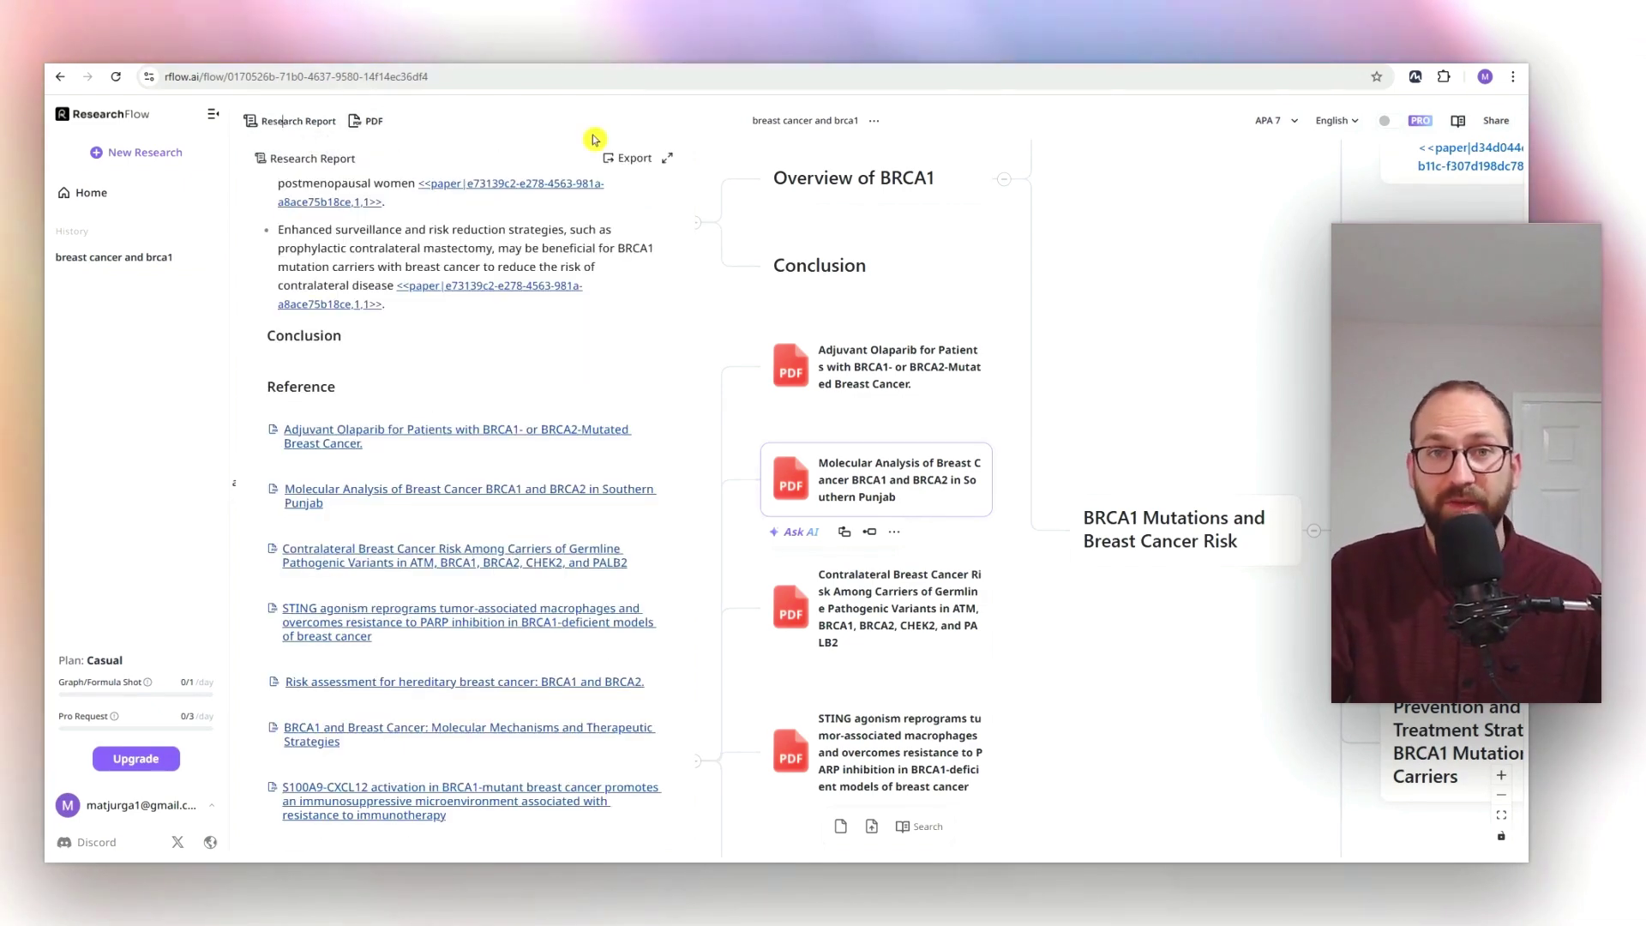
pyautogui.click(690, 65)
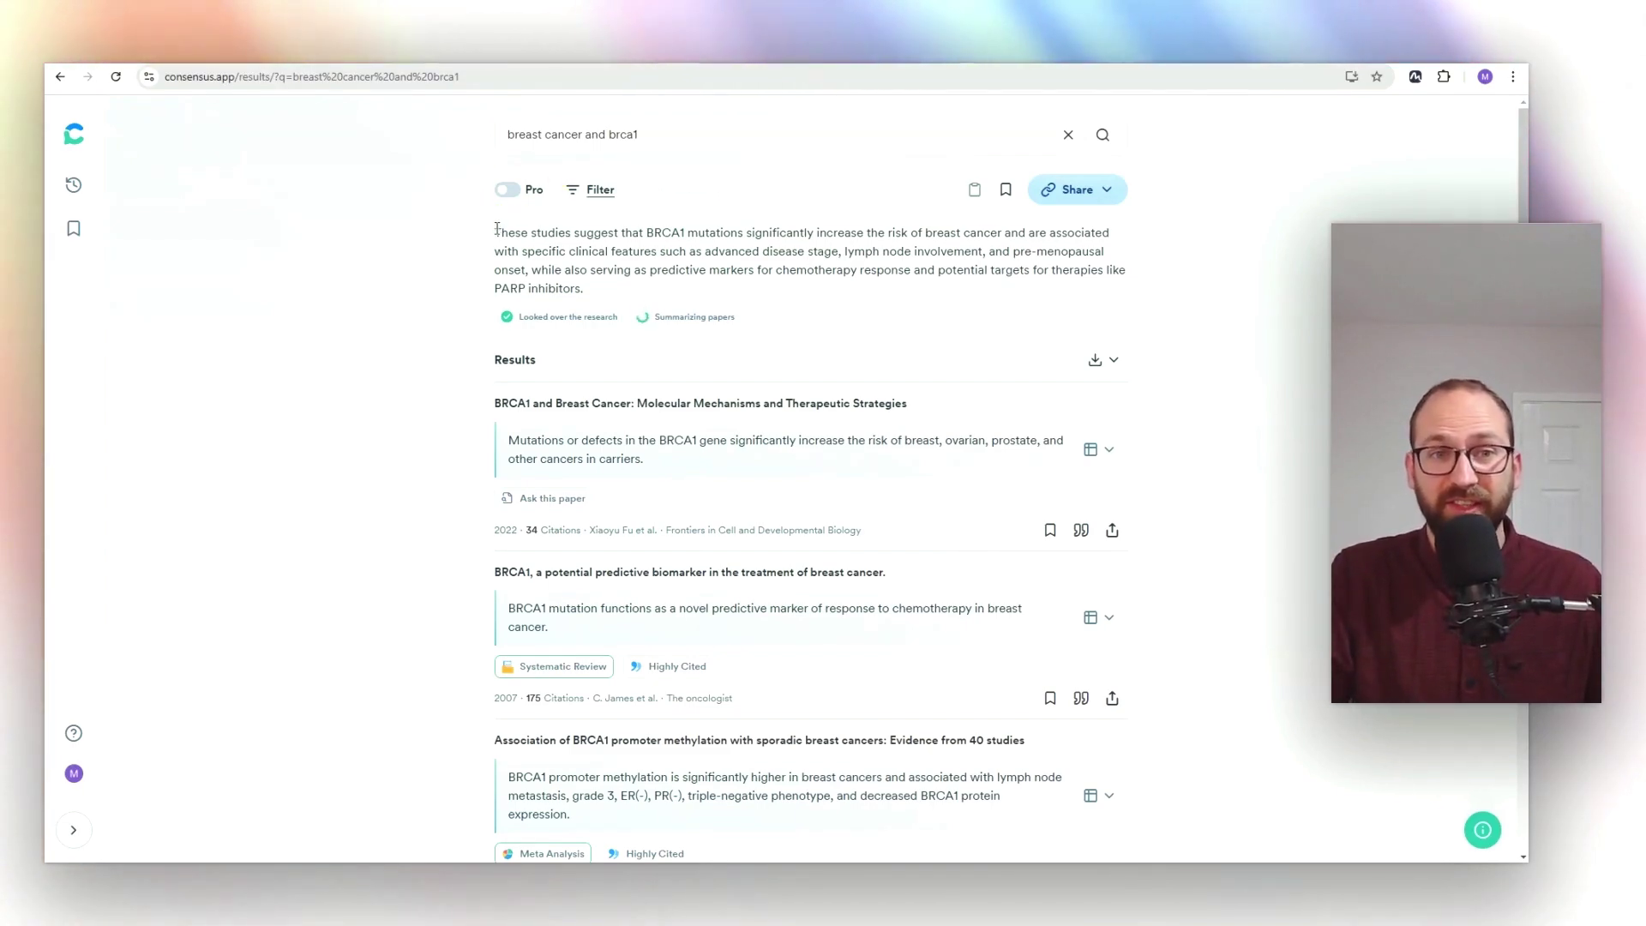
# Select and review the Consensus summary paragraph for breast cancer and brca1, then return to ResearchFlow
pyautogui.moveTo(496, 229); pyautogui.dragTo(608, 286)
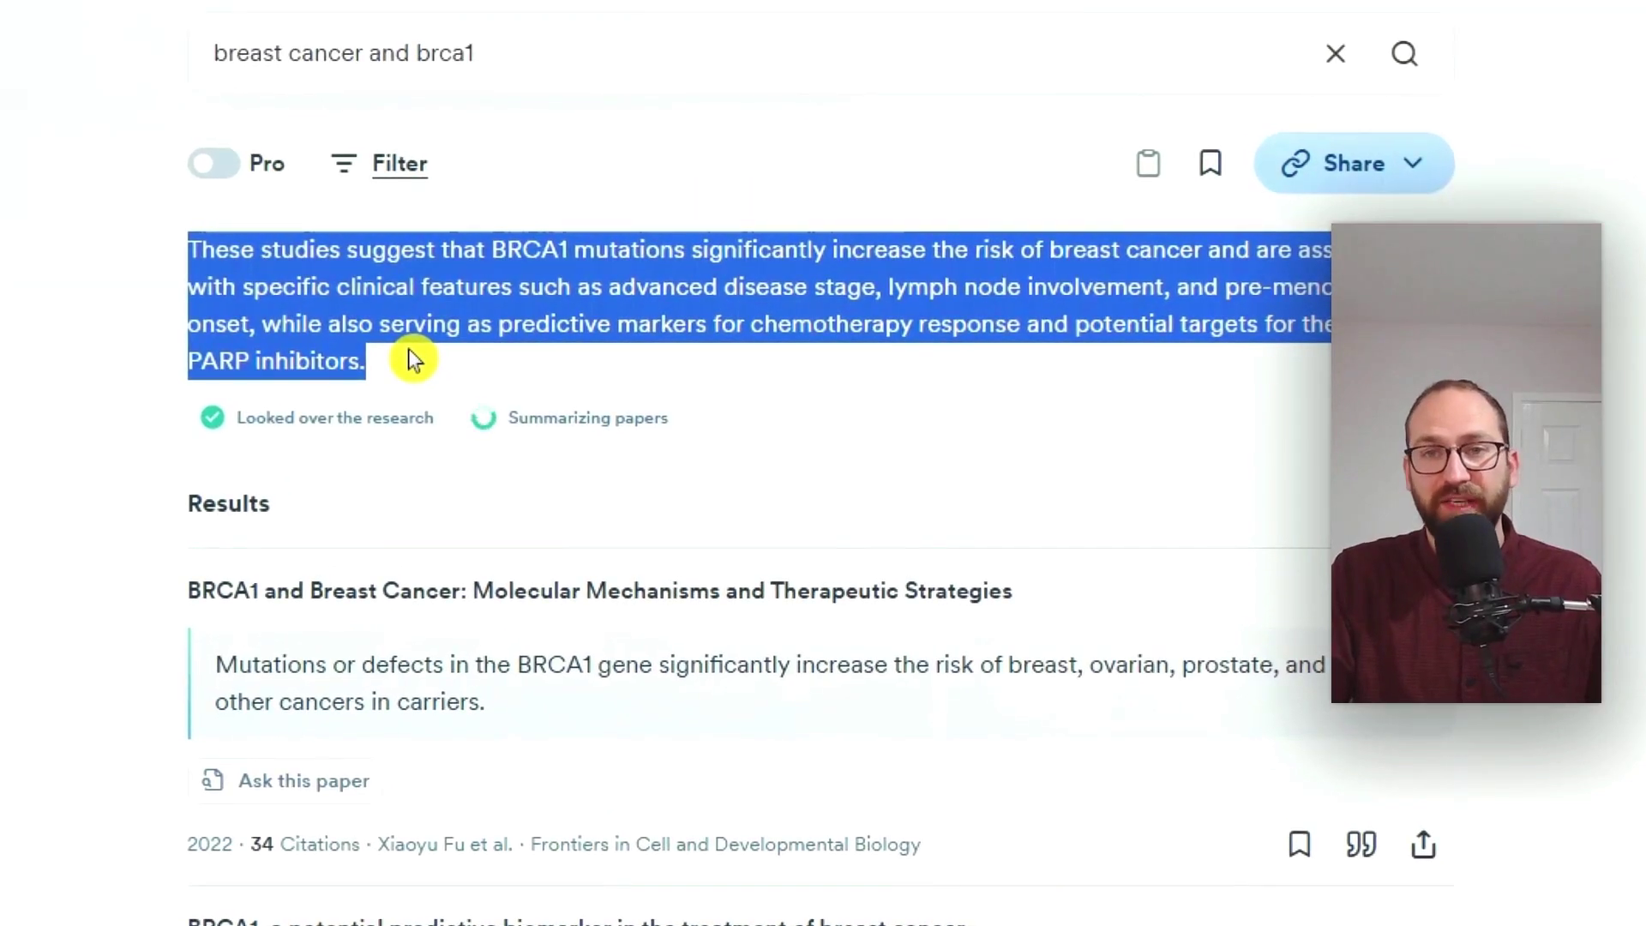
pyautogui.click(7, 357)
pyautogui.scroll(-1, 235, 784)
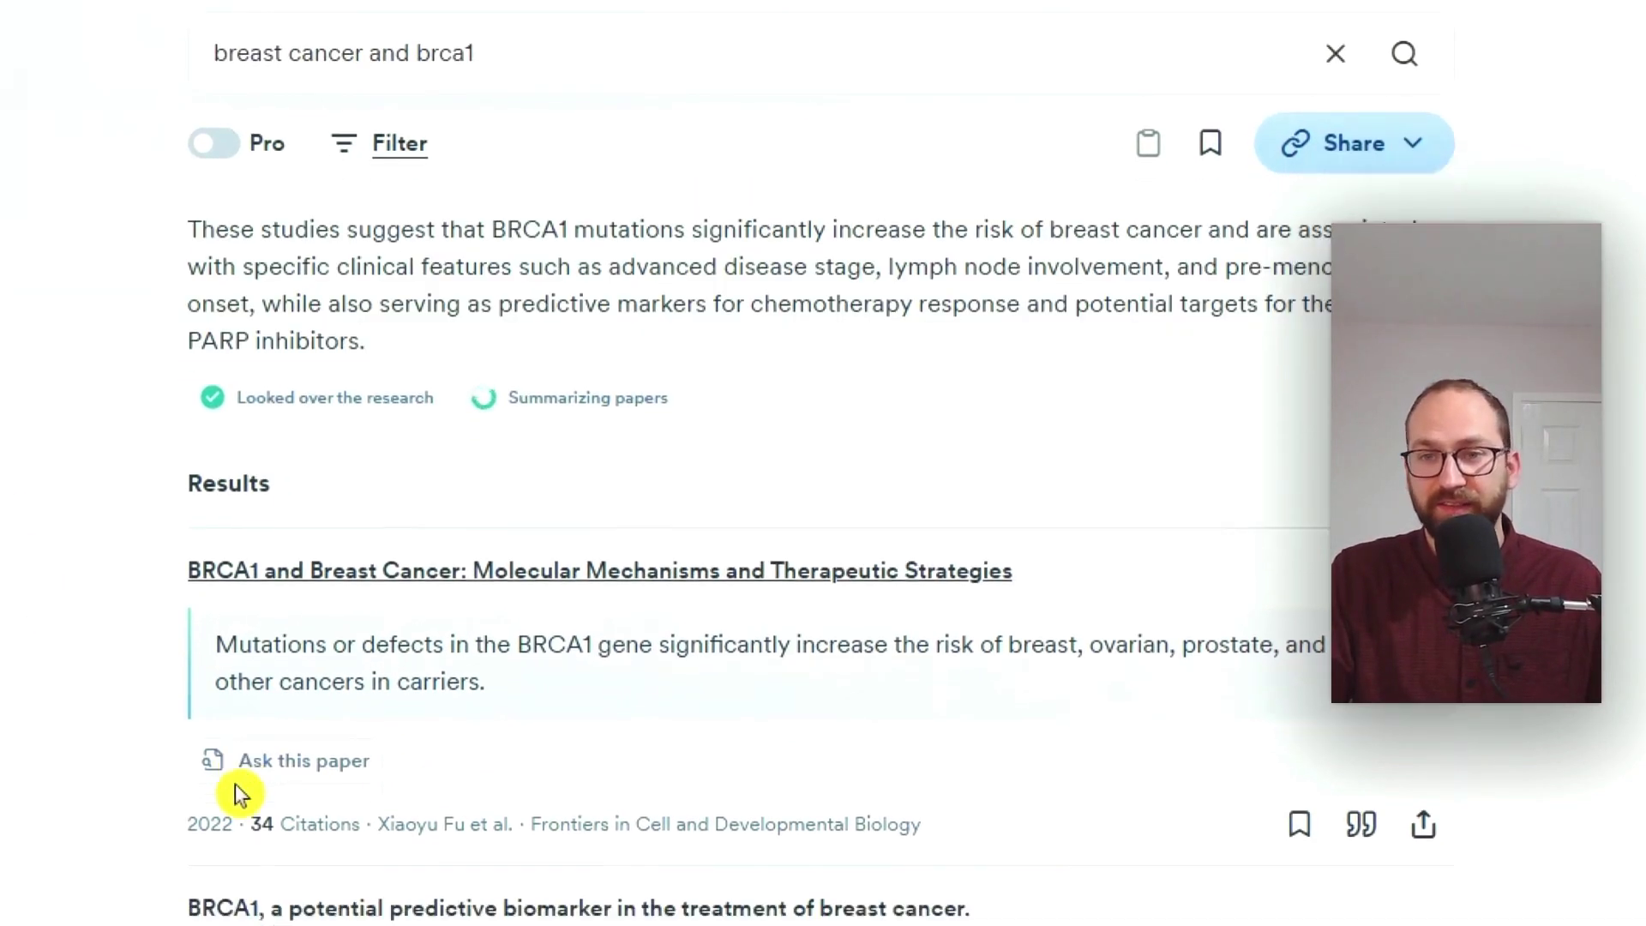
pyautogui.scroll(-4, 235, 784)
pyautogui.scroll(4, 237, 775)
pyautogui.moveTo(243, 762)
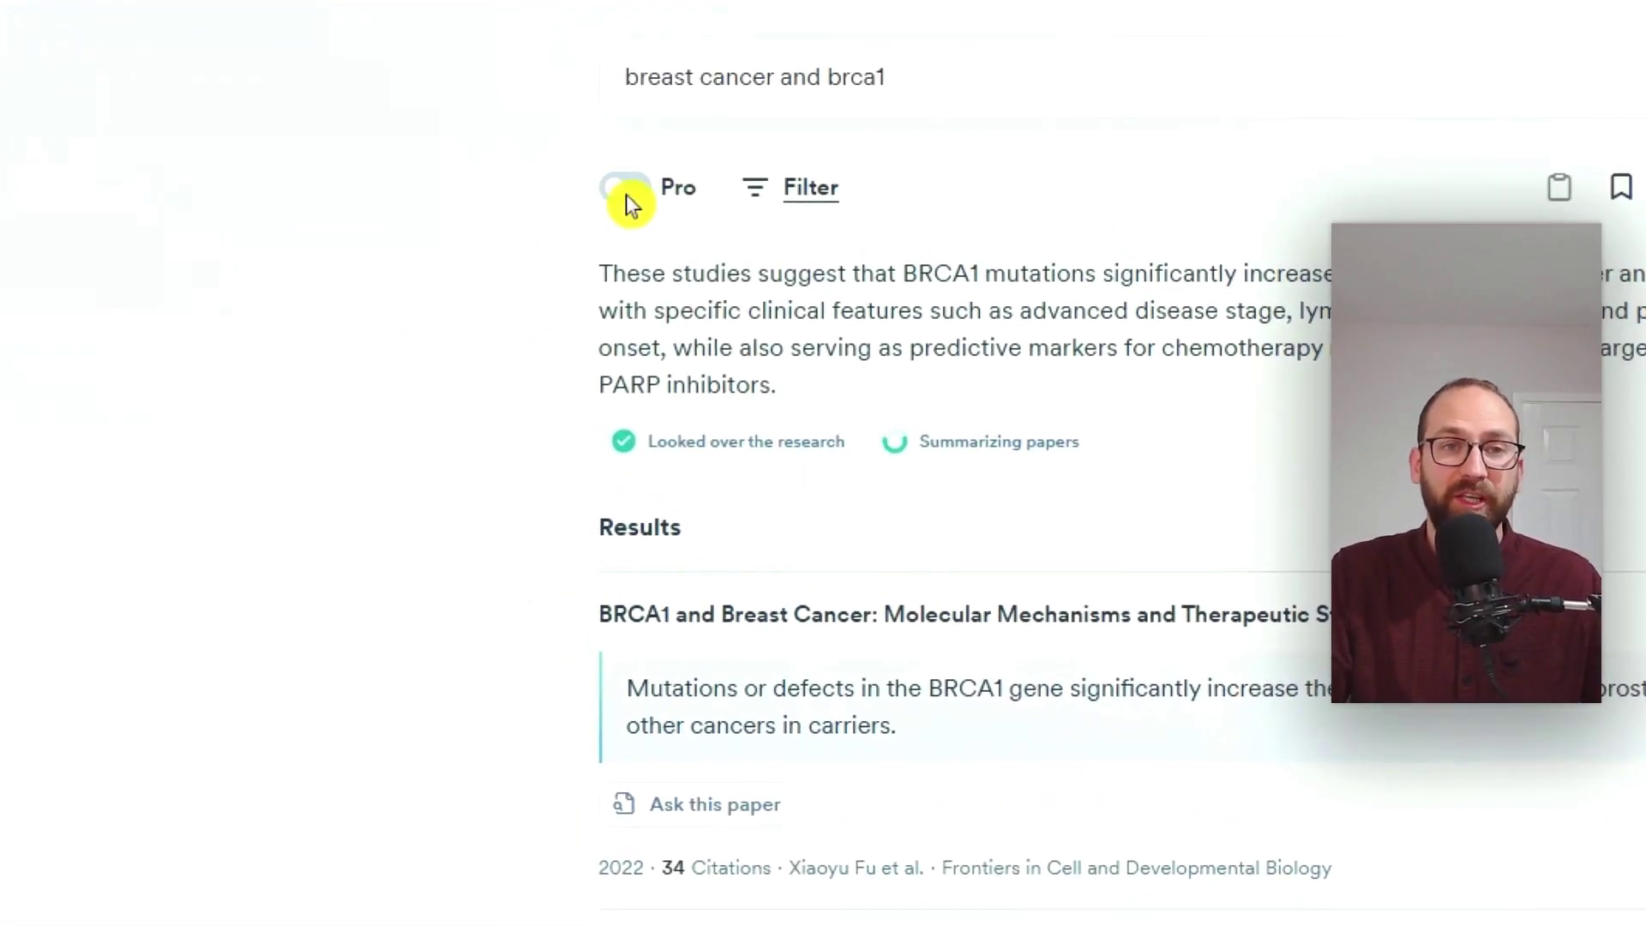
pyautogui.moveTo(623, 195)
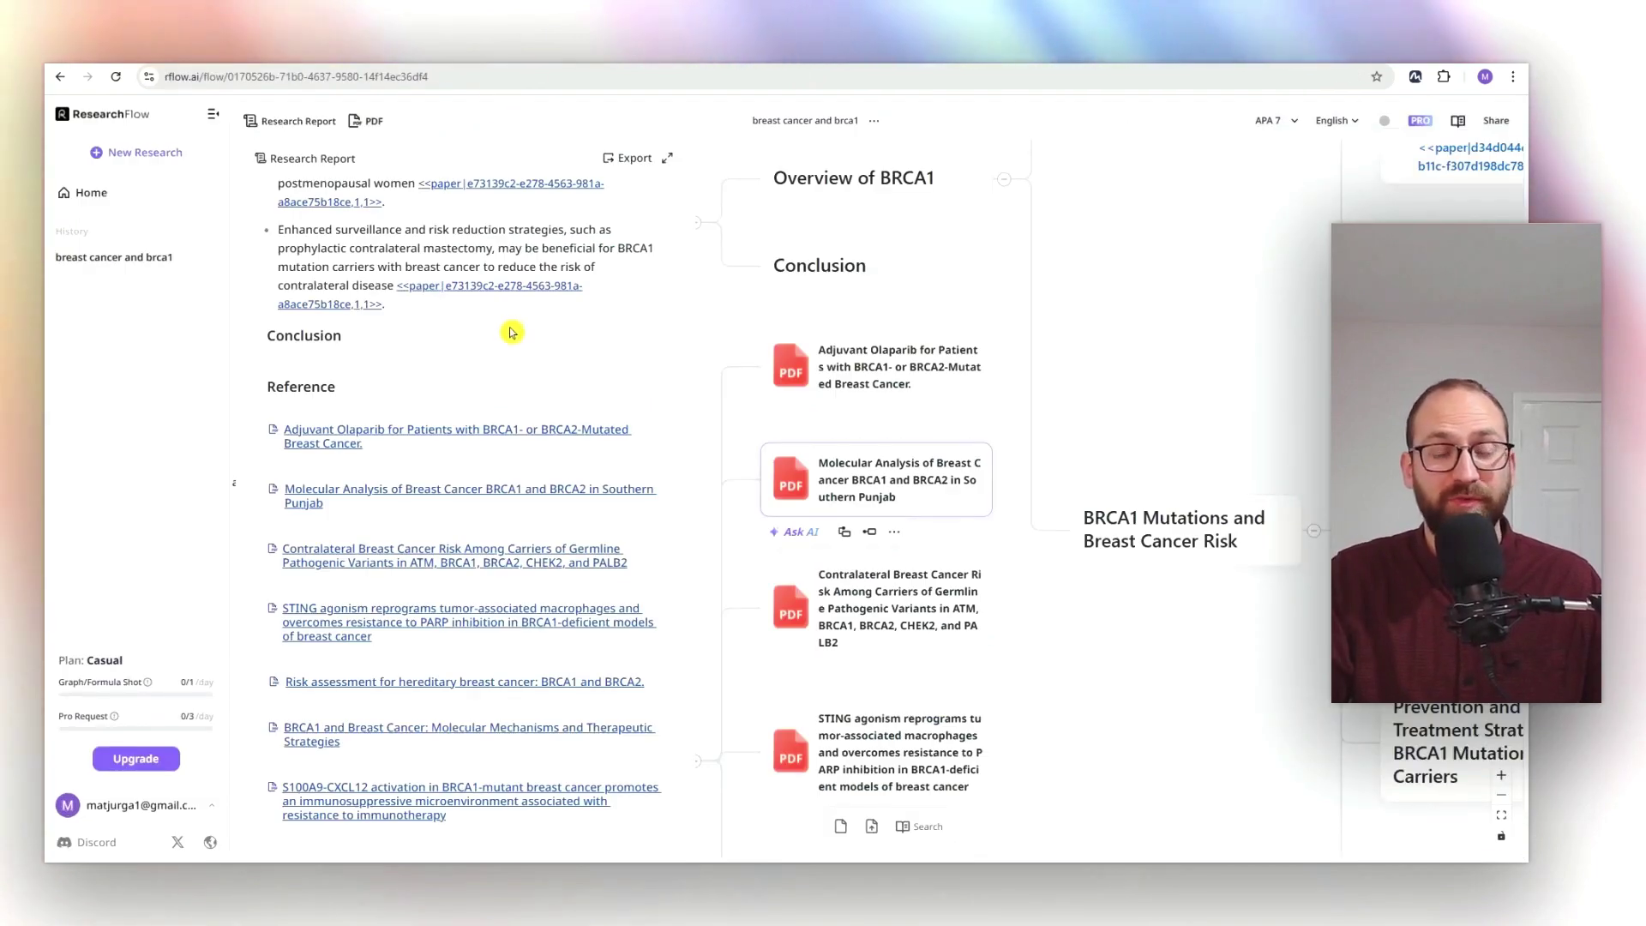
# Scroll the report back up to its Breast Cancer and BRCA1 title and Overview section
pyautogui.scroll(10, 525, 352)
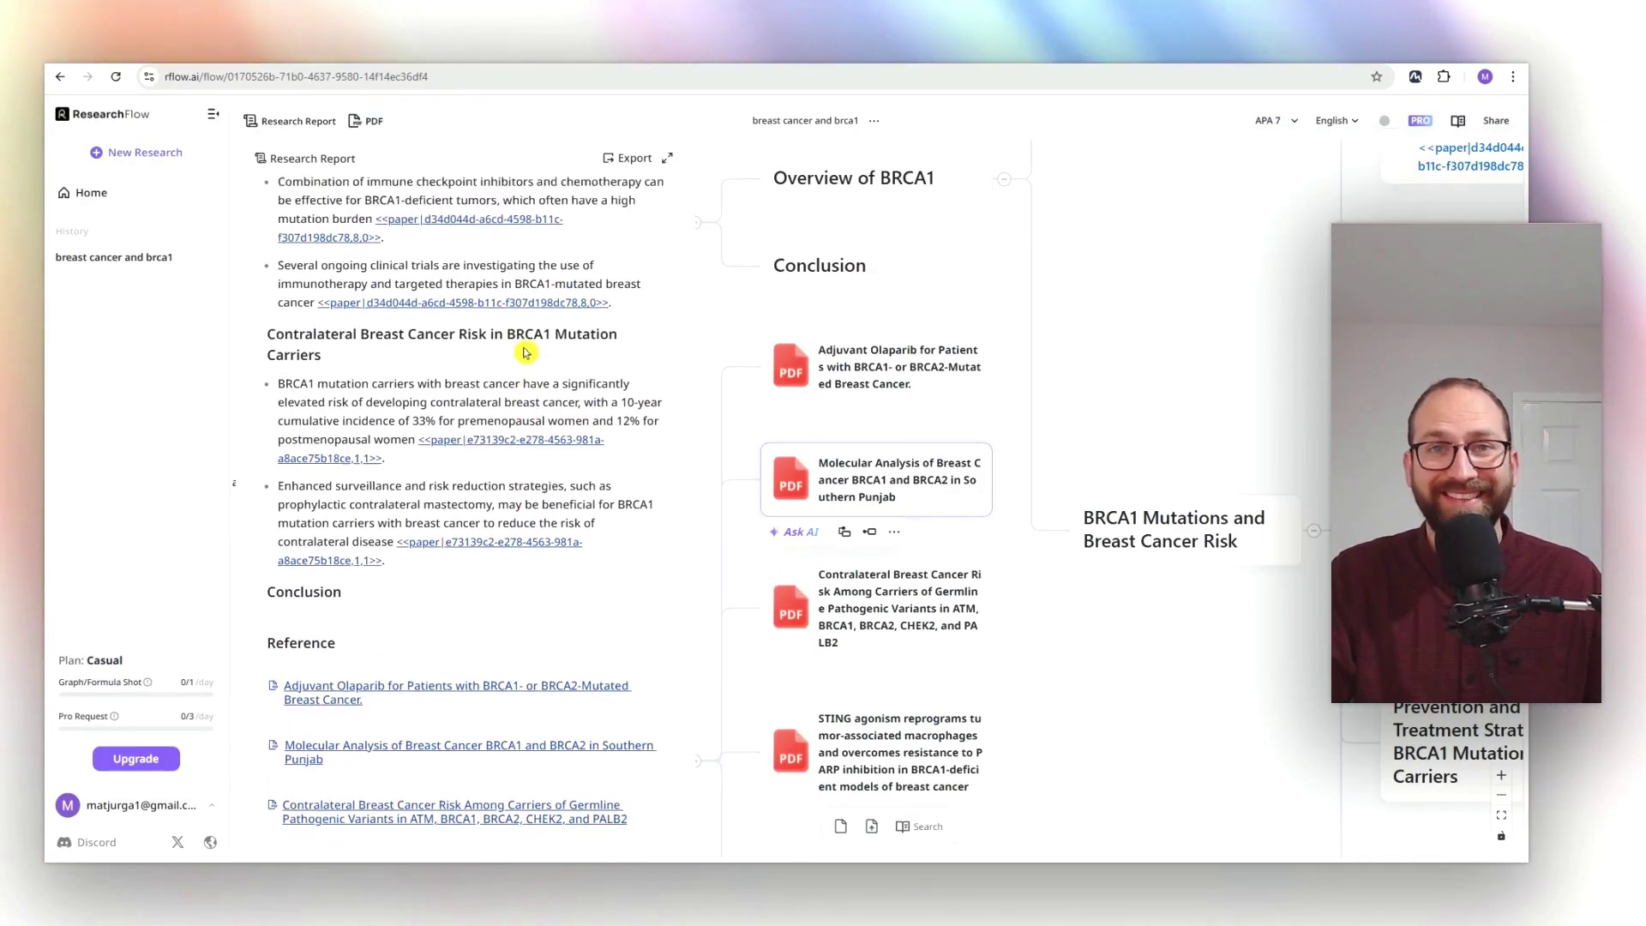
pyautogui.scroll(10, 525, 352)
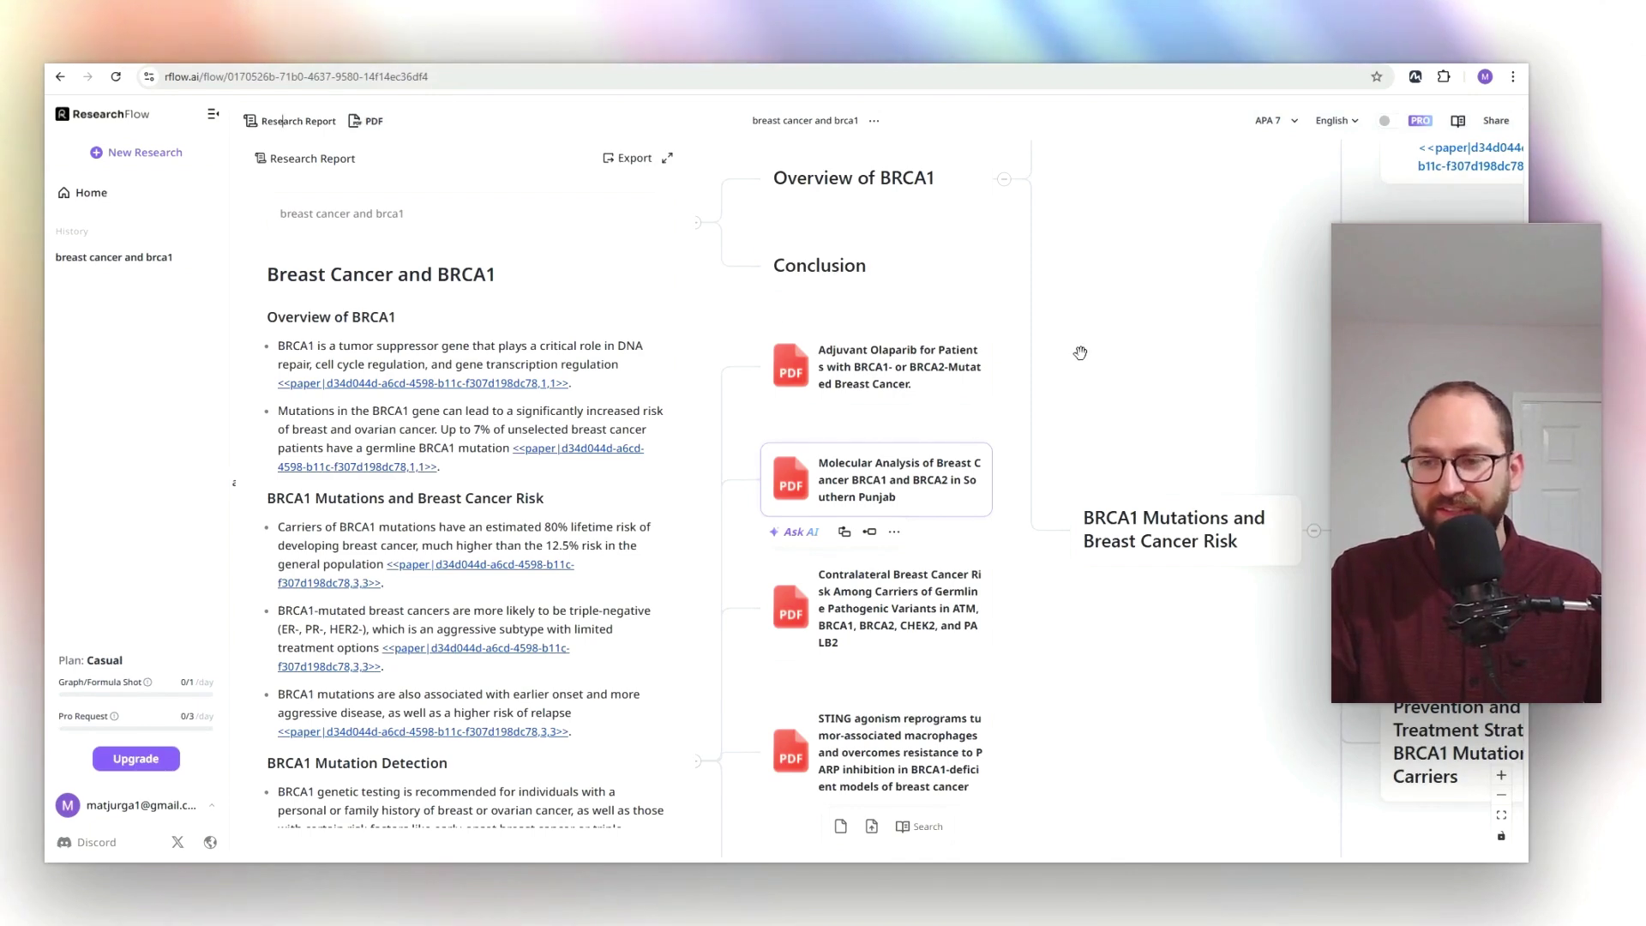
pyautogui.click(1501, 795)
pyautogui.click(1501, 795)
pyautogui.click(1501, 795)
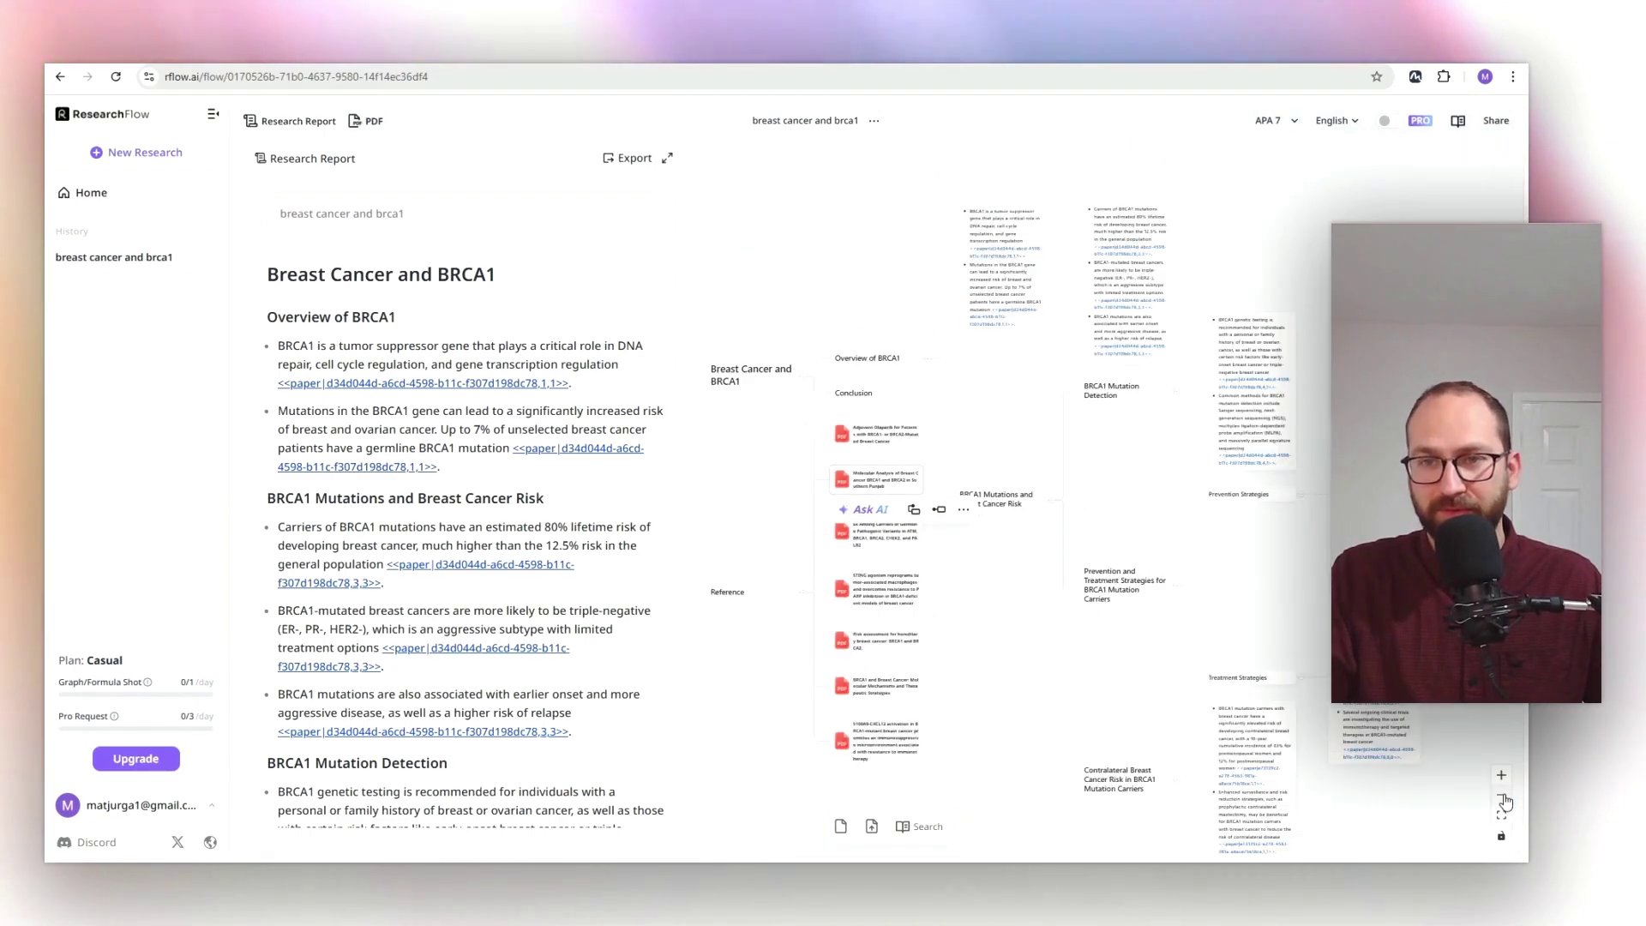
pyautogui.click(1503, 797)
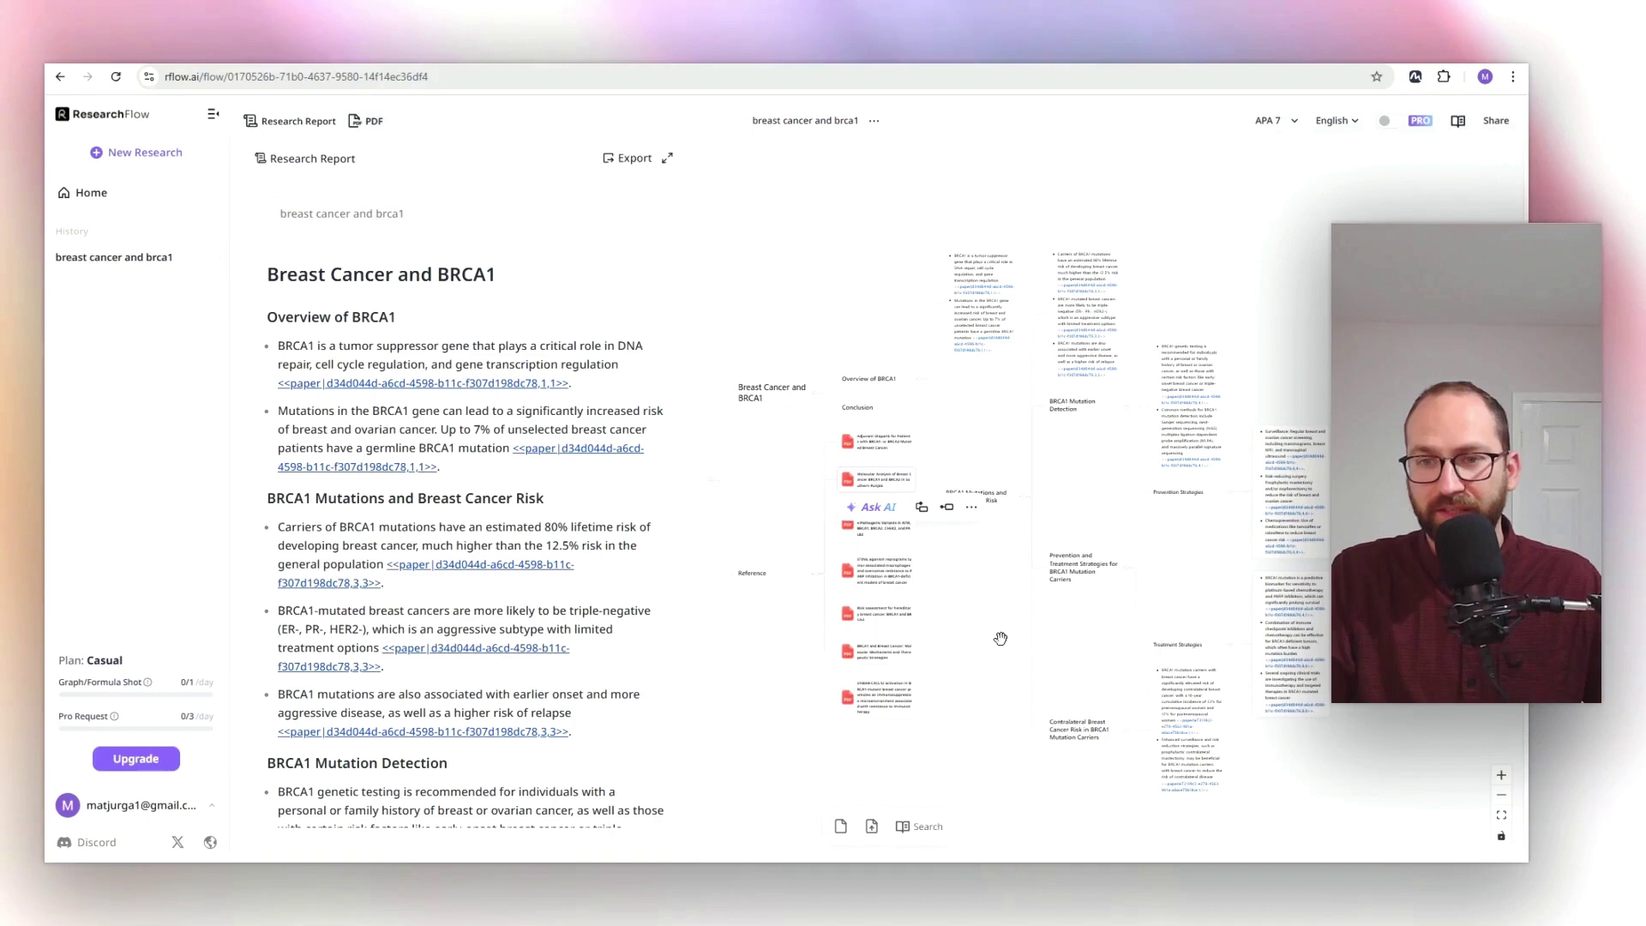
pyautogui.moveTo(974, 619); pyautogui.dragTo(990, 698)
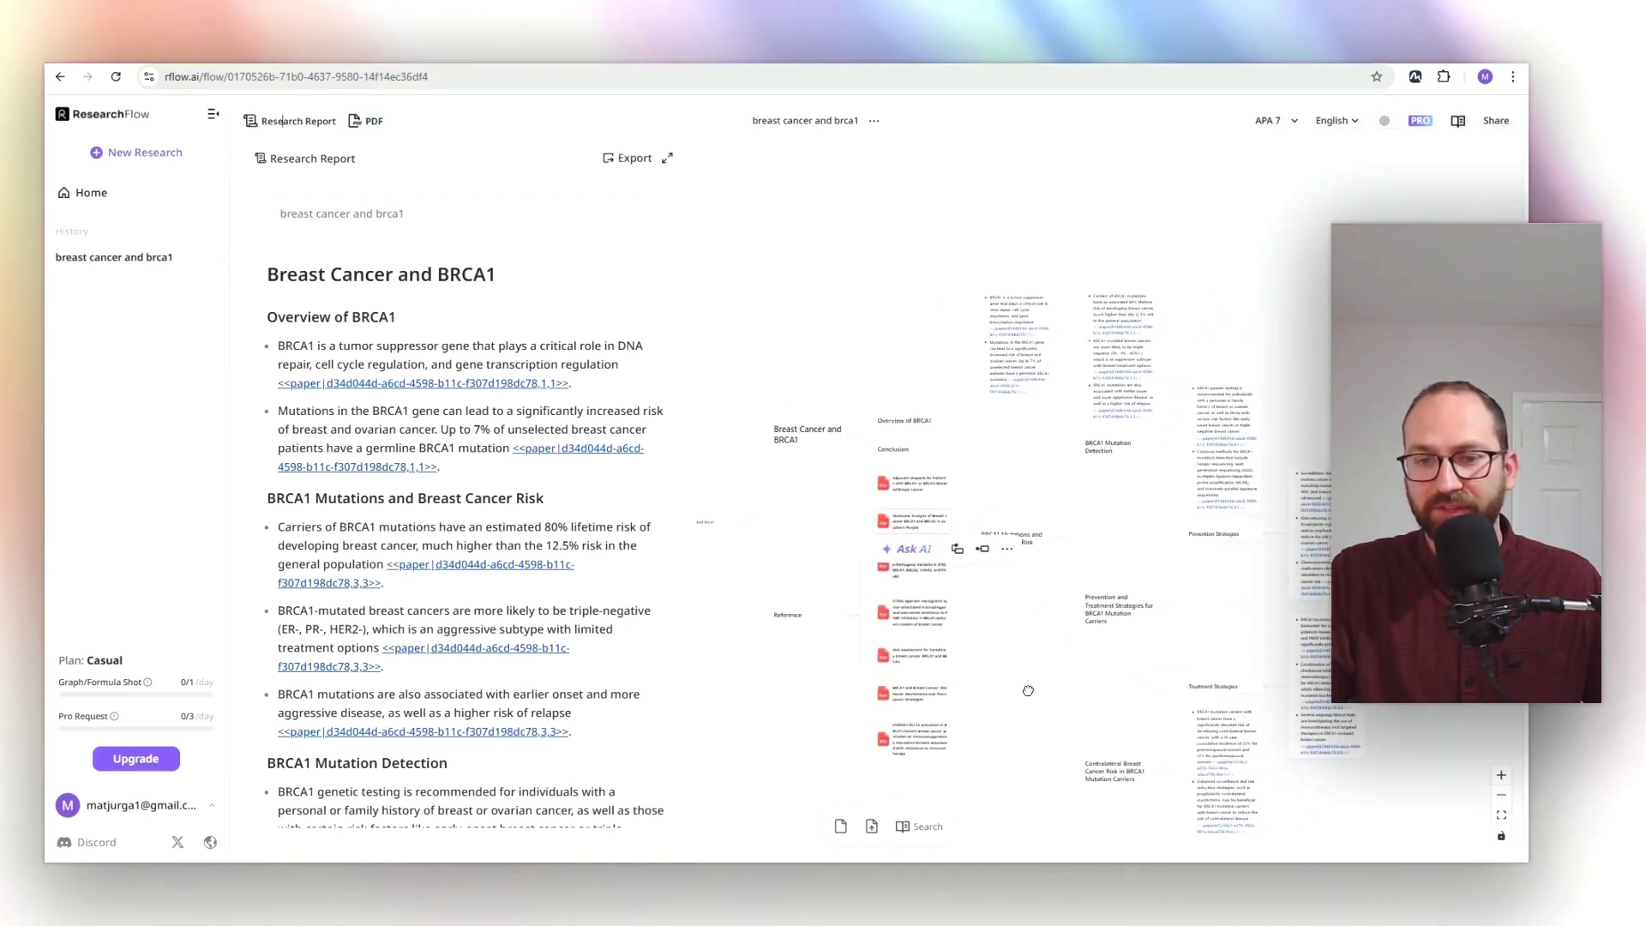
pyautogui.click(1502, 777)
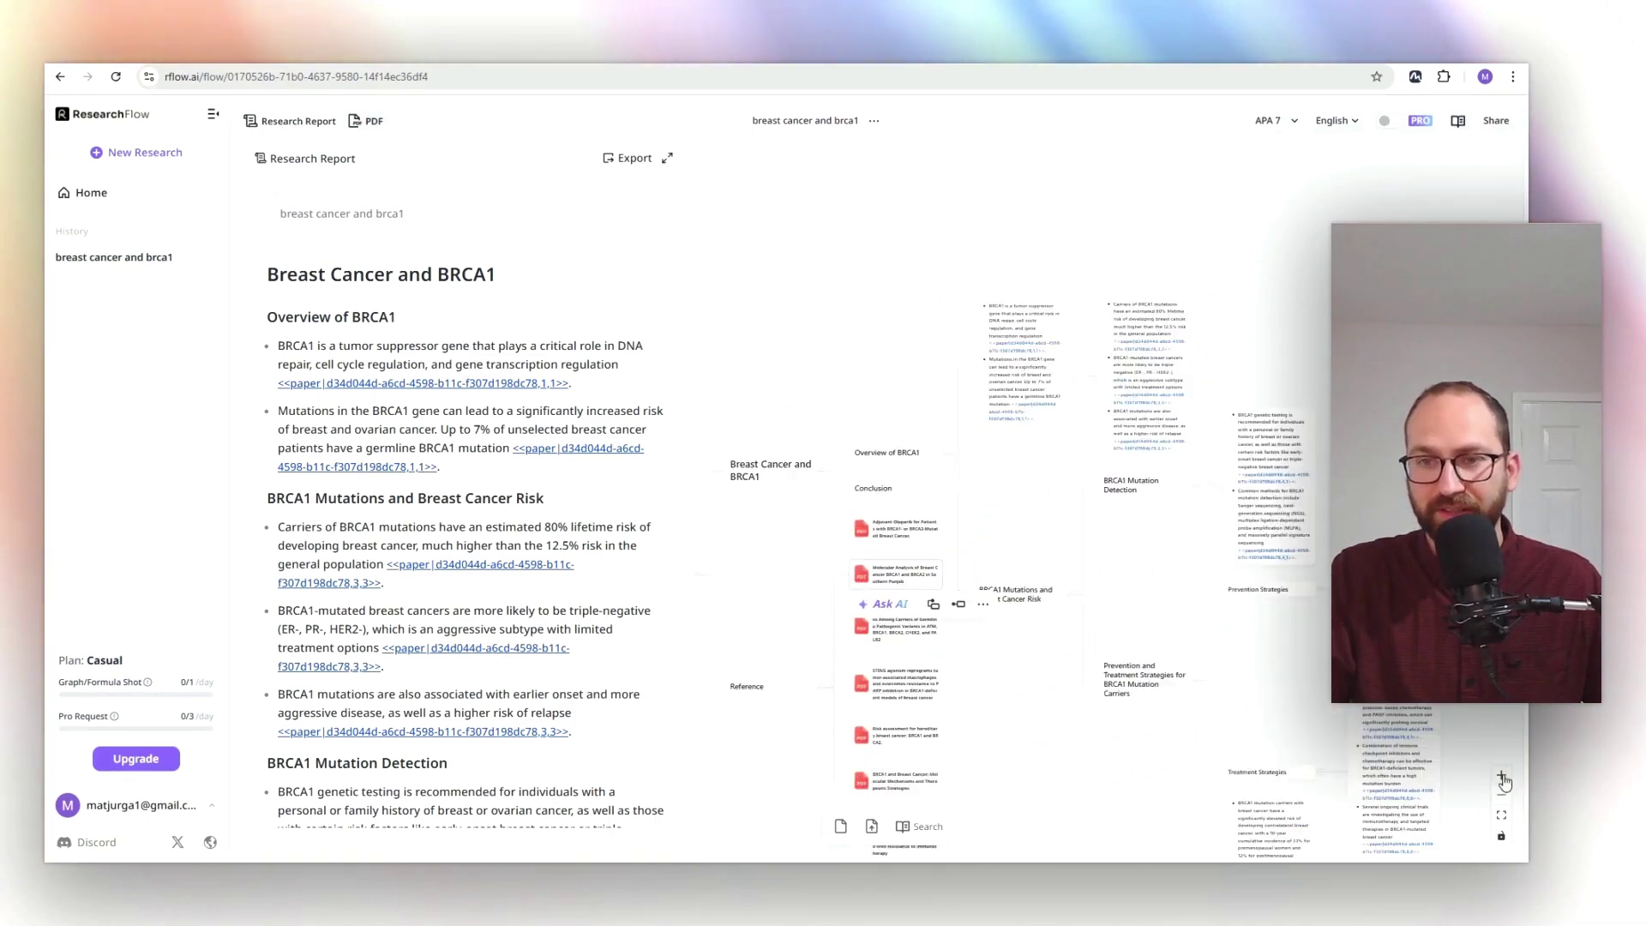
pyautogui.moveTo(1250, 629); pyautogui.dragTo(1106, 628)
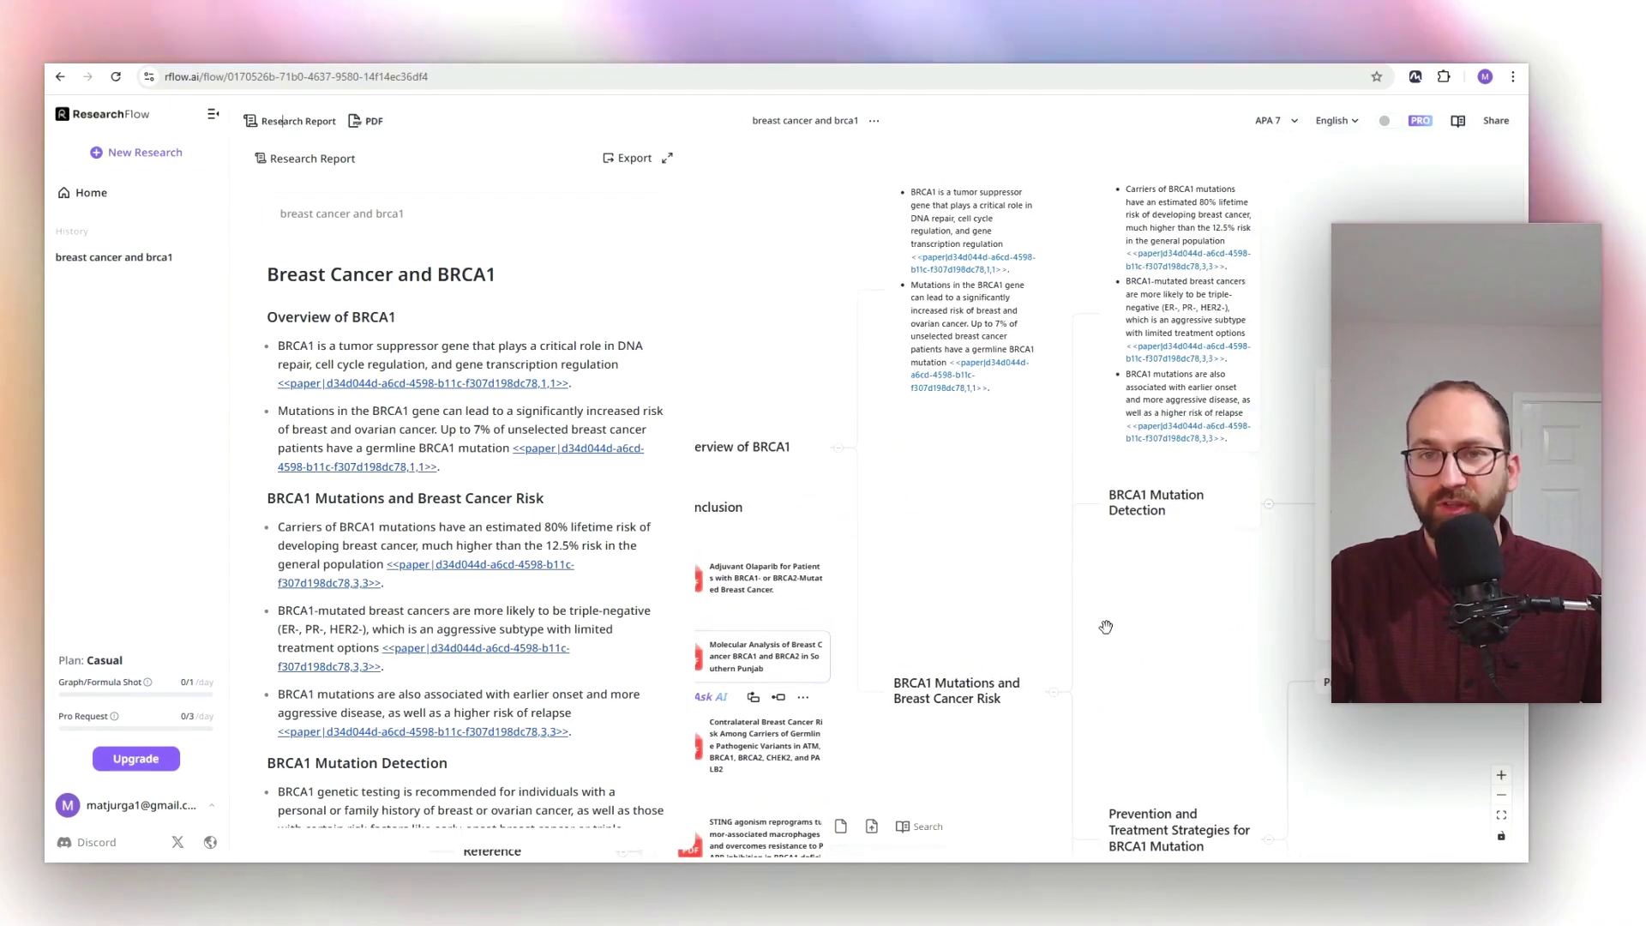
pyautogui.scroll(-4, 911, 579)
pyautogui.hscroll(-4, 910, 579)
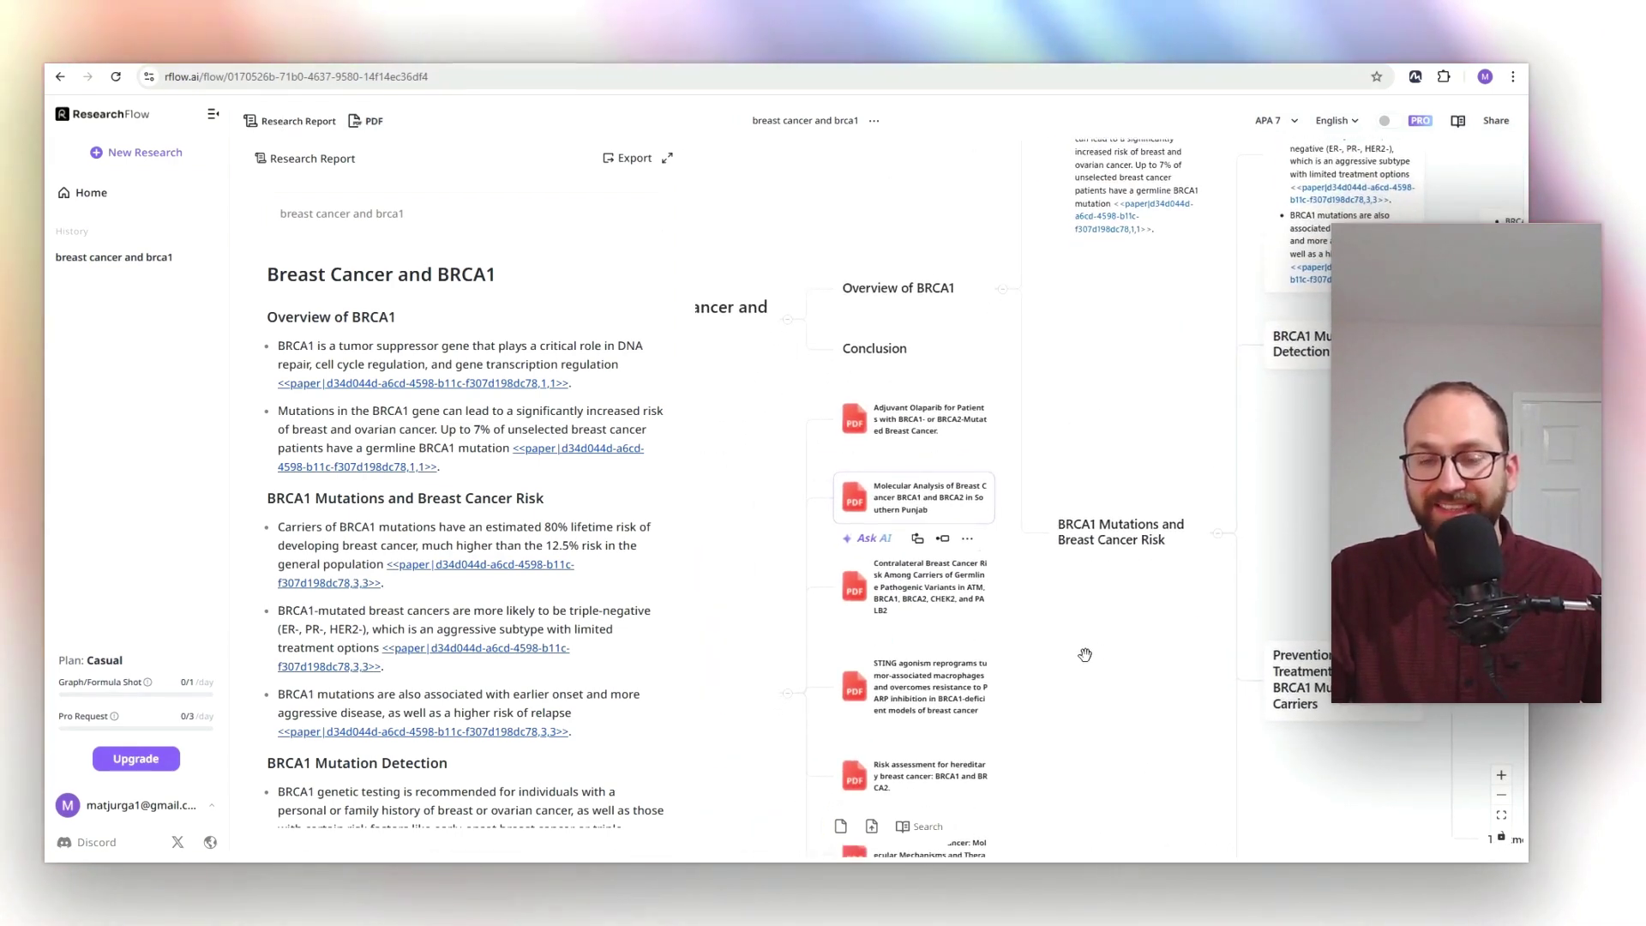
pyautogui.scroll(-2, 905, 609)
pyautogui.hscroll(-2, 905, 609)
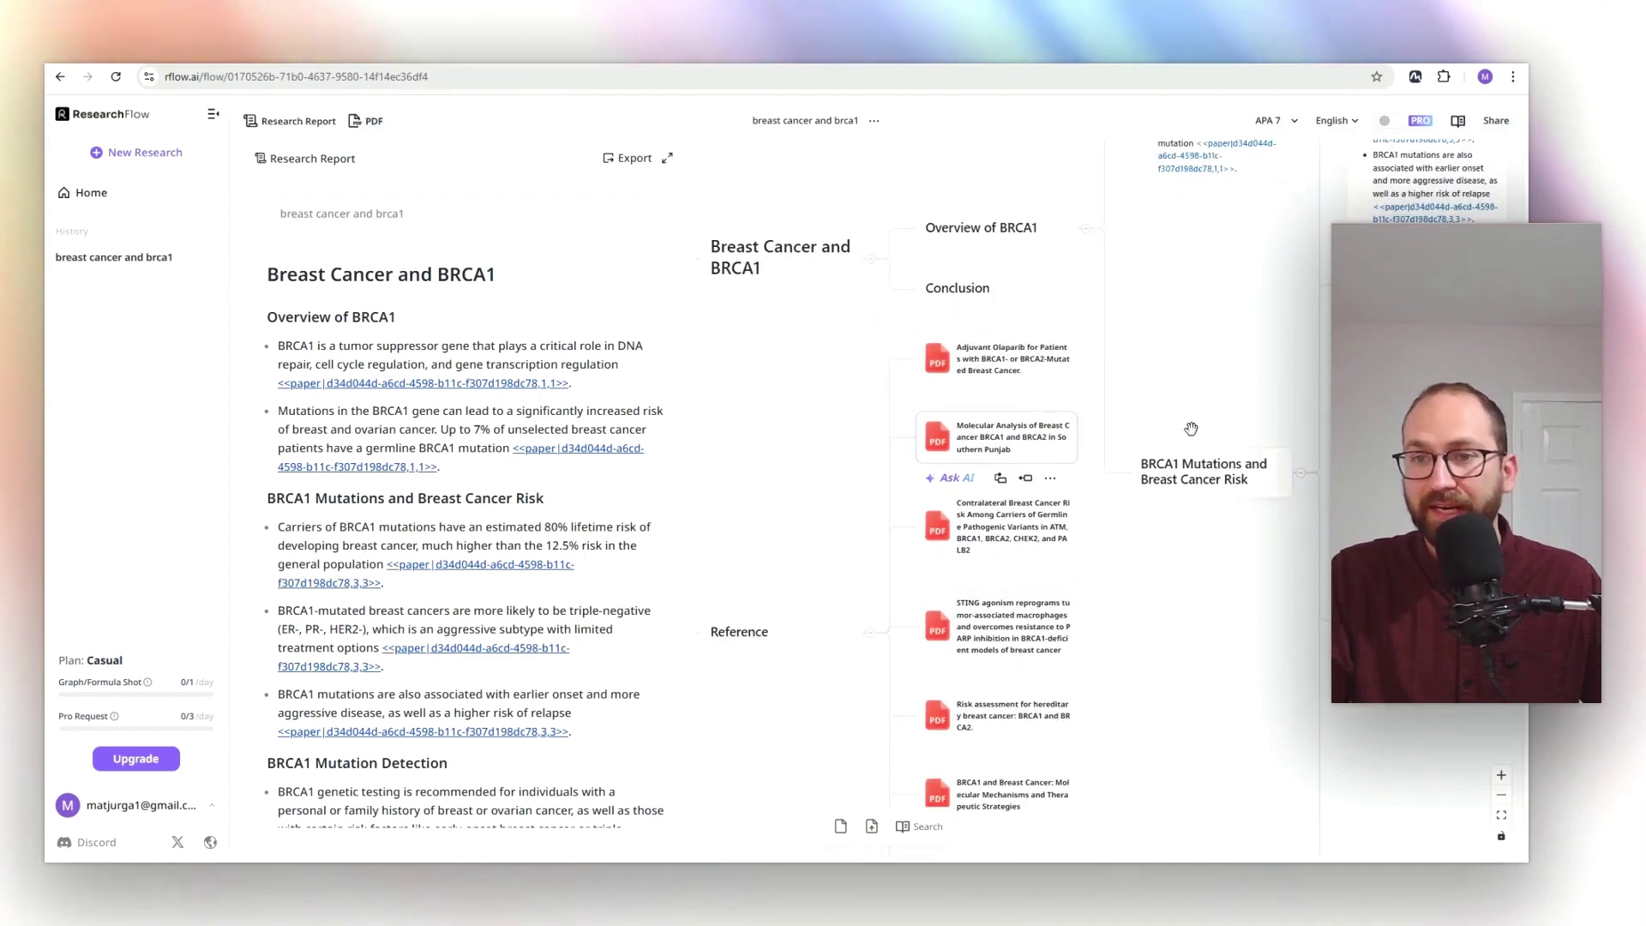
pyautogui.moveTo(1158, 467)
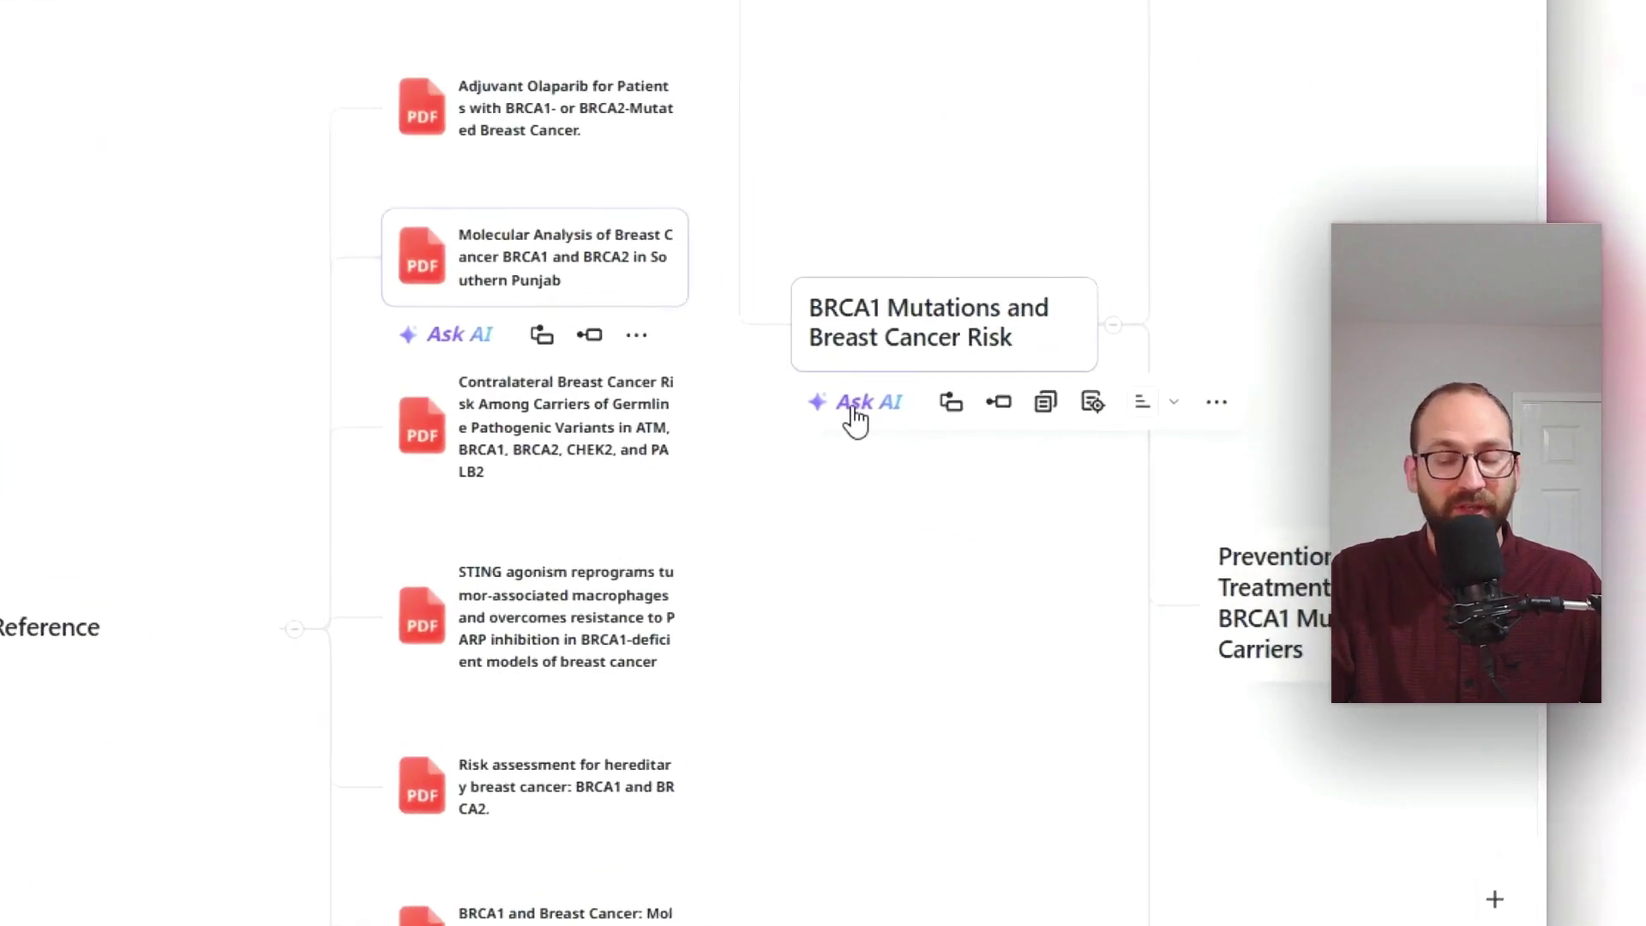
# Show the Ask AI prompt options for the BRCA1 breast cancer risk node
pyautogui.click(1164, 512)
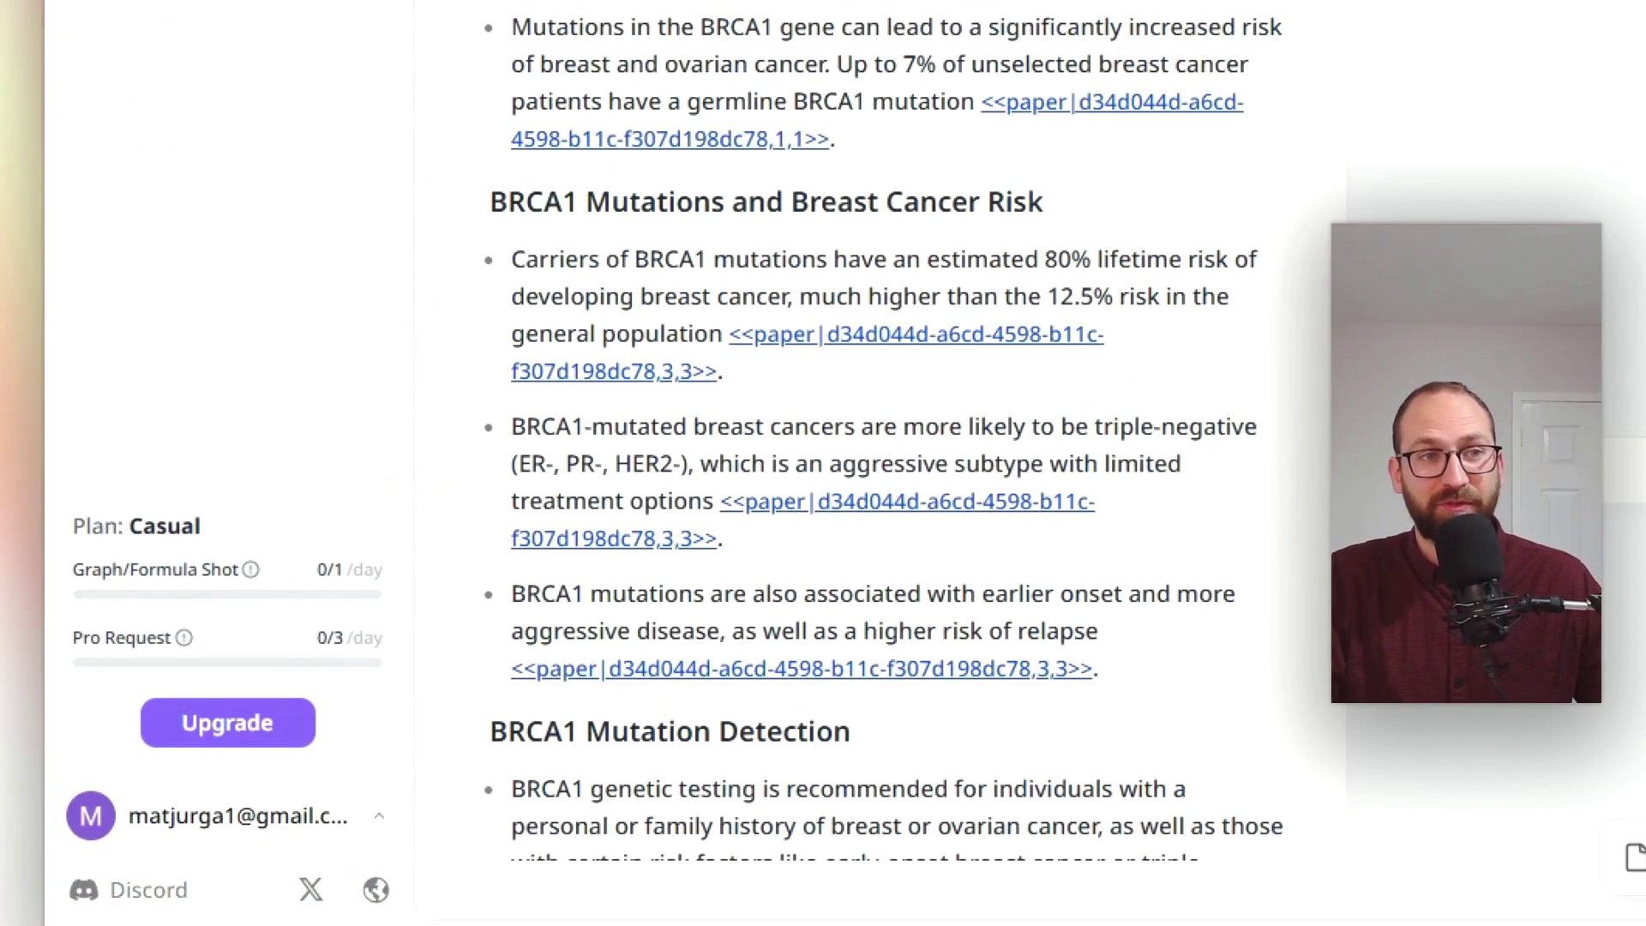
# From the home dashboard, run 'breast cancer and brca1' again with Pro search enabled
pyautogui.click(91, 192)
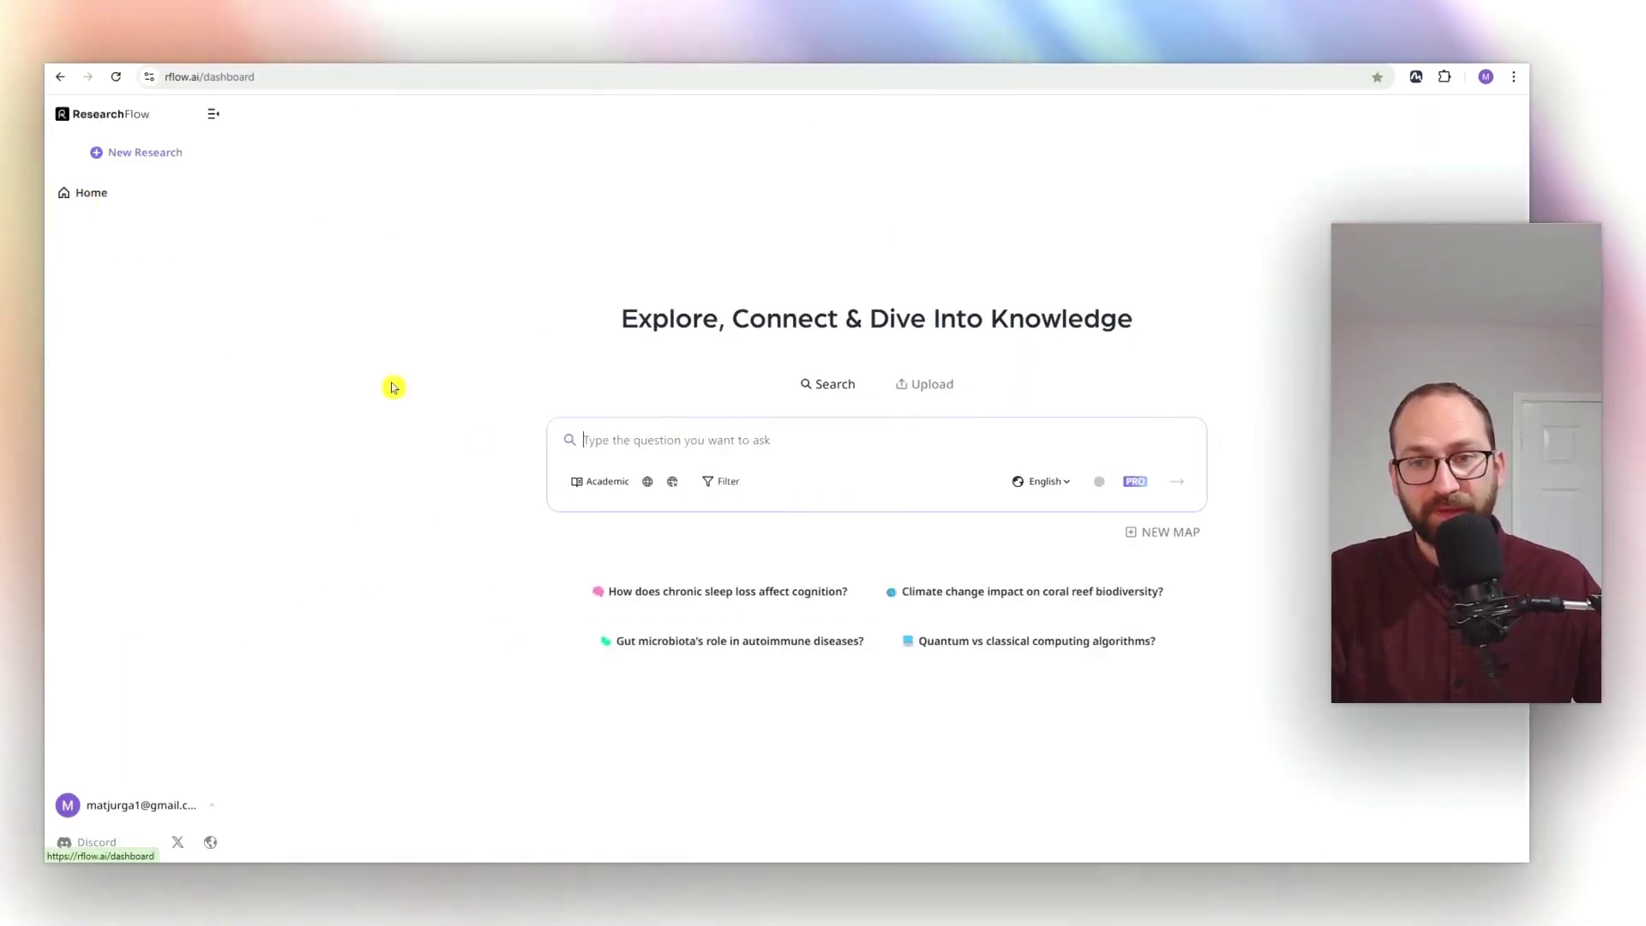
pyautogui.write('breast cancer and brca1')
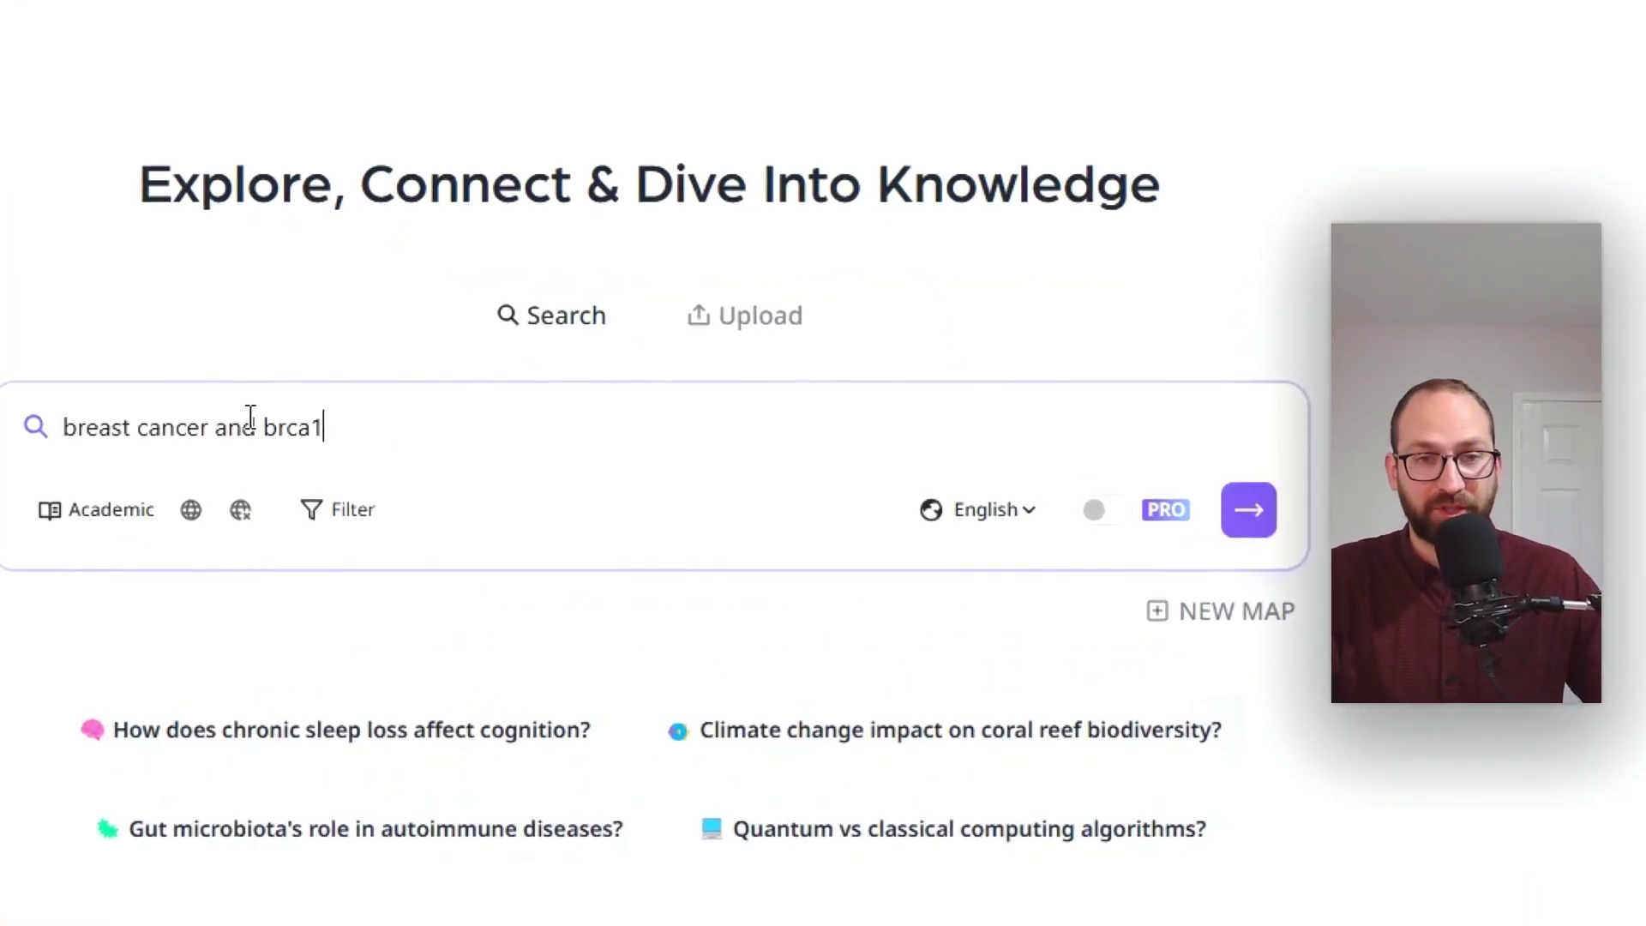
pyautogui.click(1106, 521)
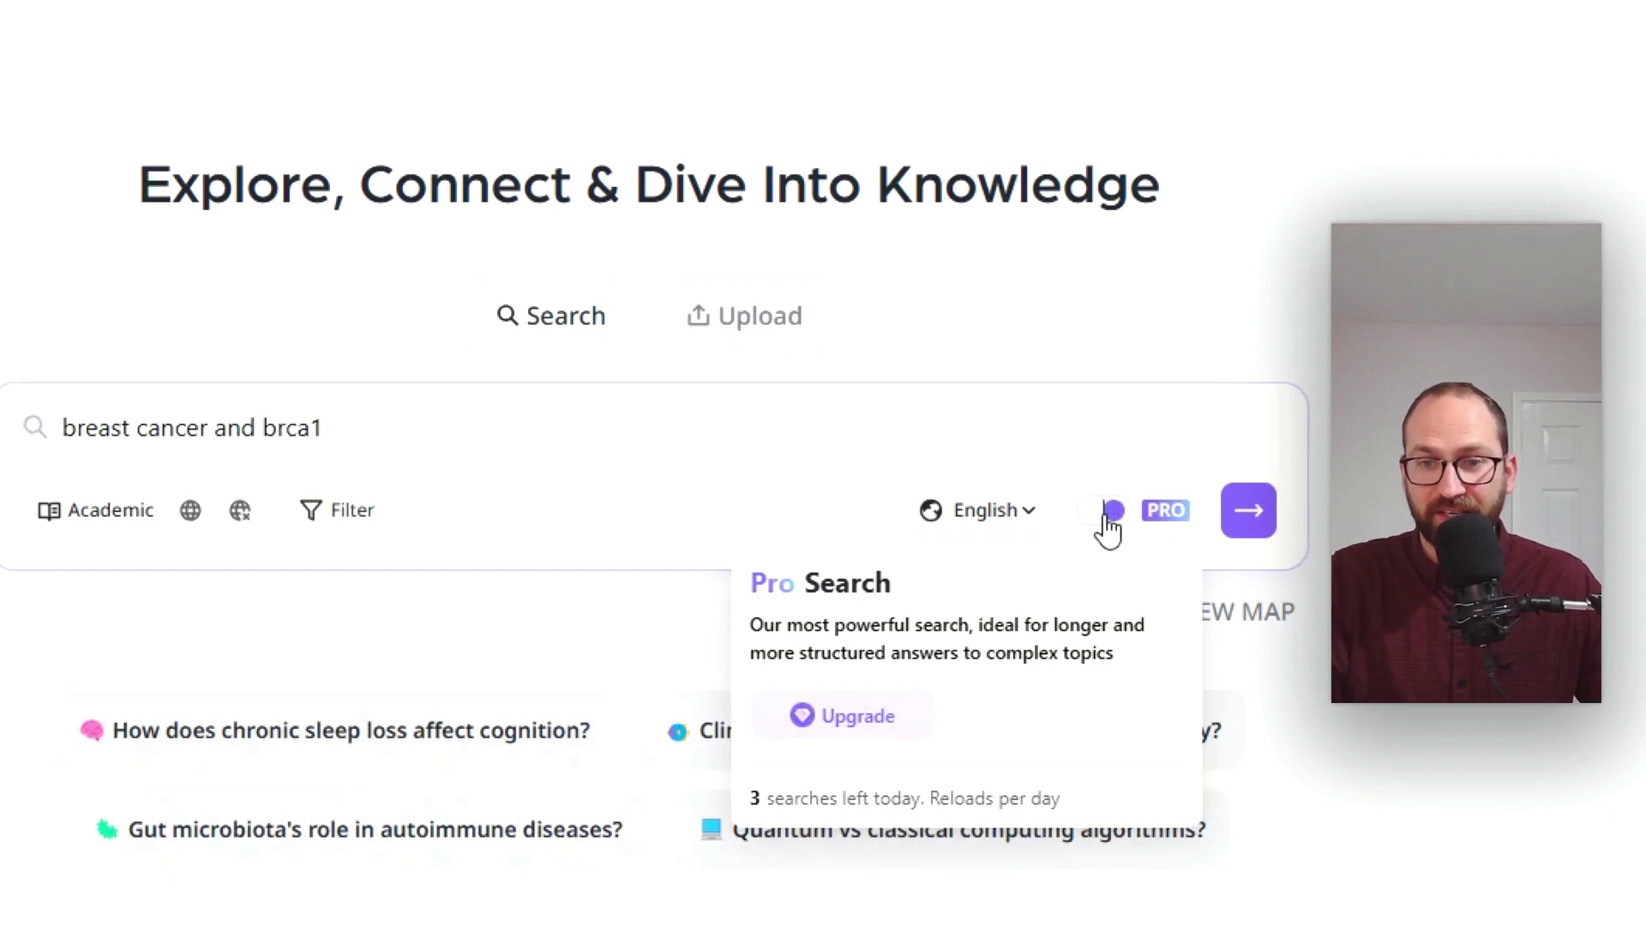
pyautogui.click(1274, 527)
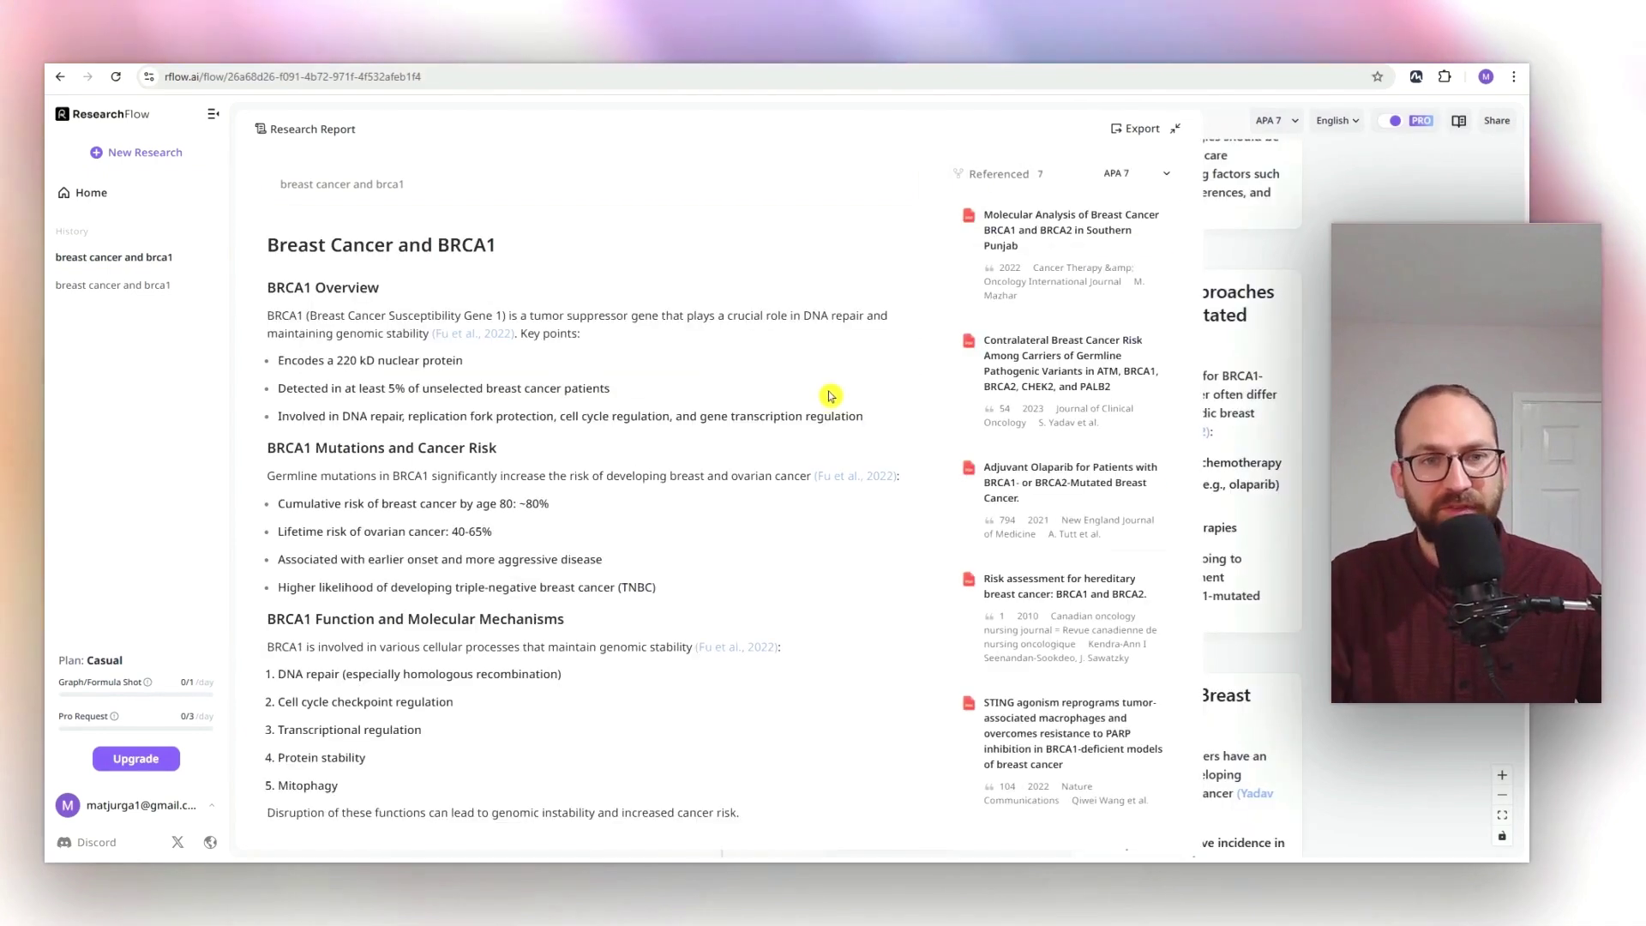
# Scroll the Pro report down to its seven-item Reference list, then bring up Consensus results
pyautogui.scroll(-3, 829, 403)
pyautogui.scroll(-3, 829, 415)
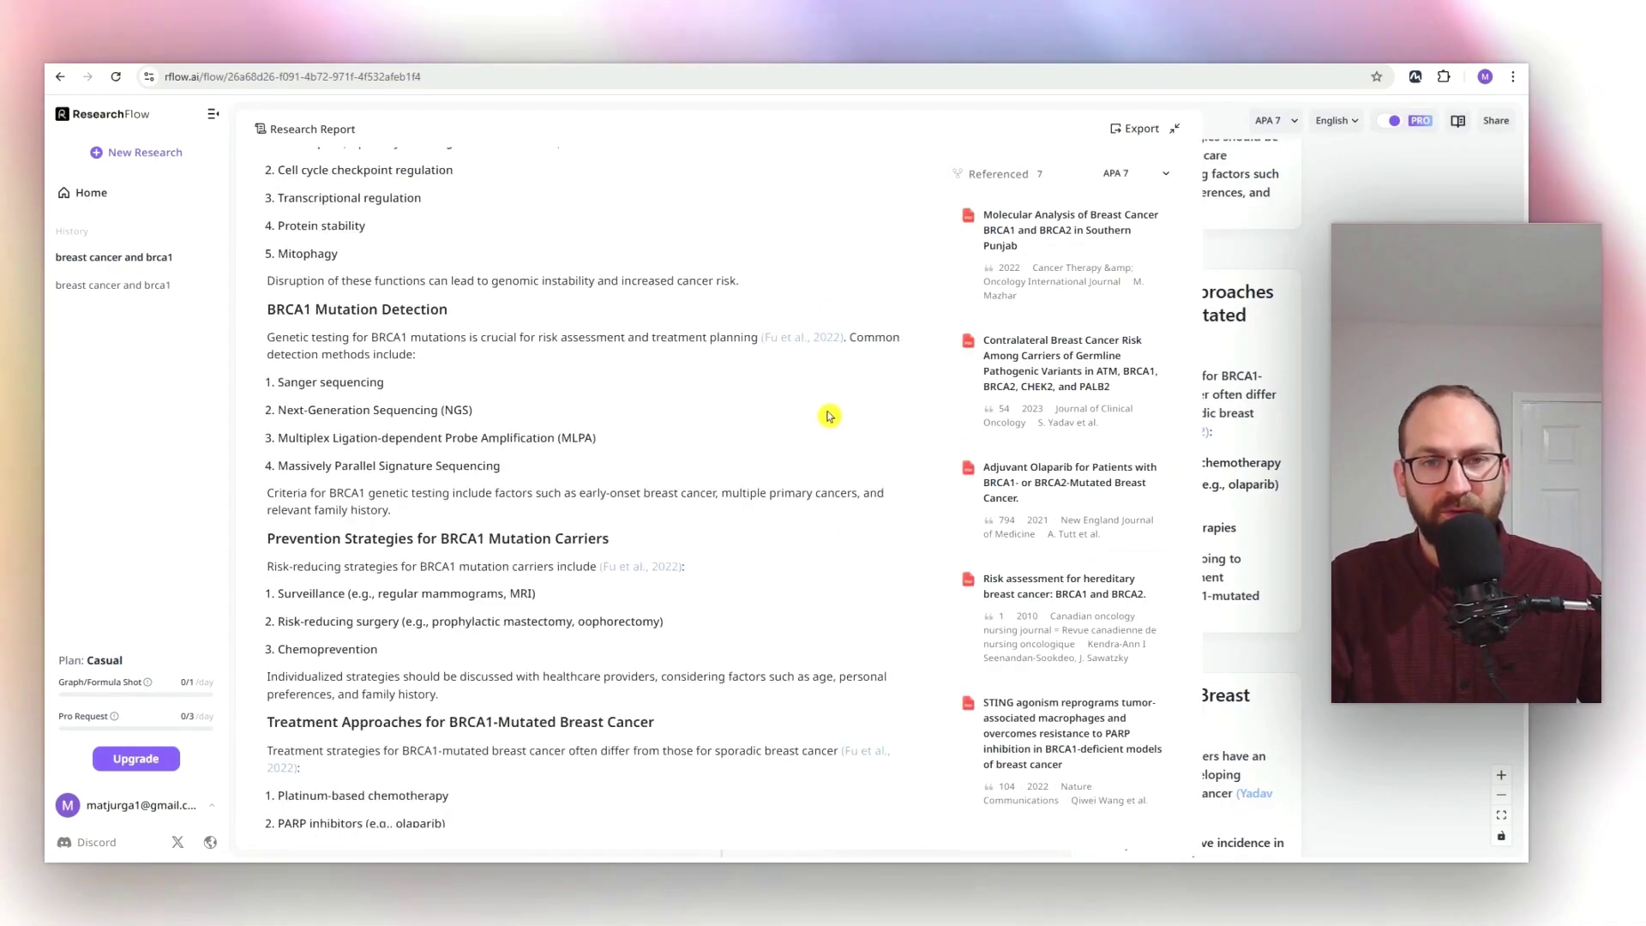
pyautogui.scroll(-4, 829, 415)
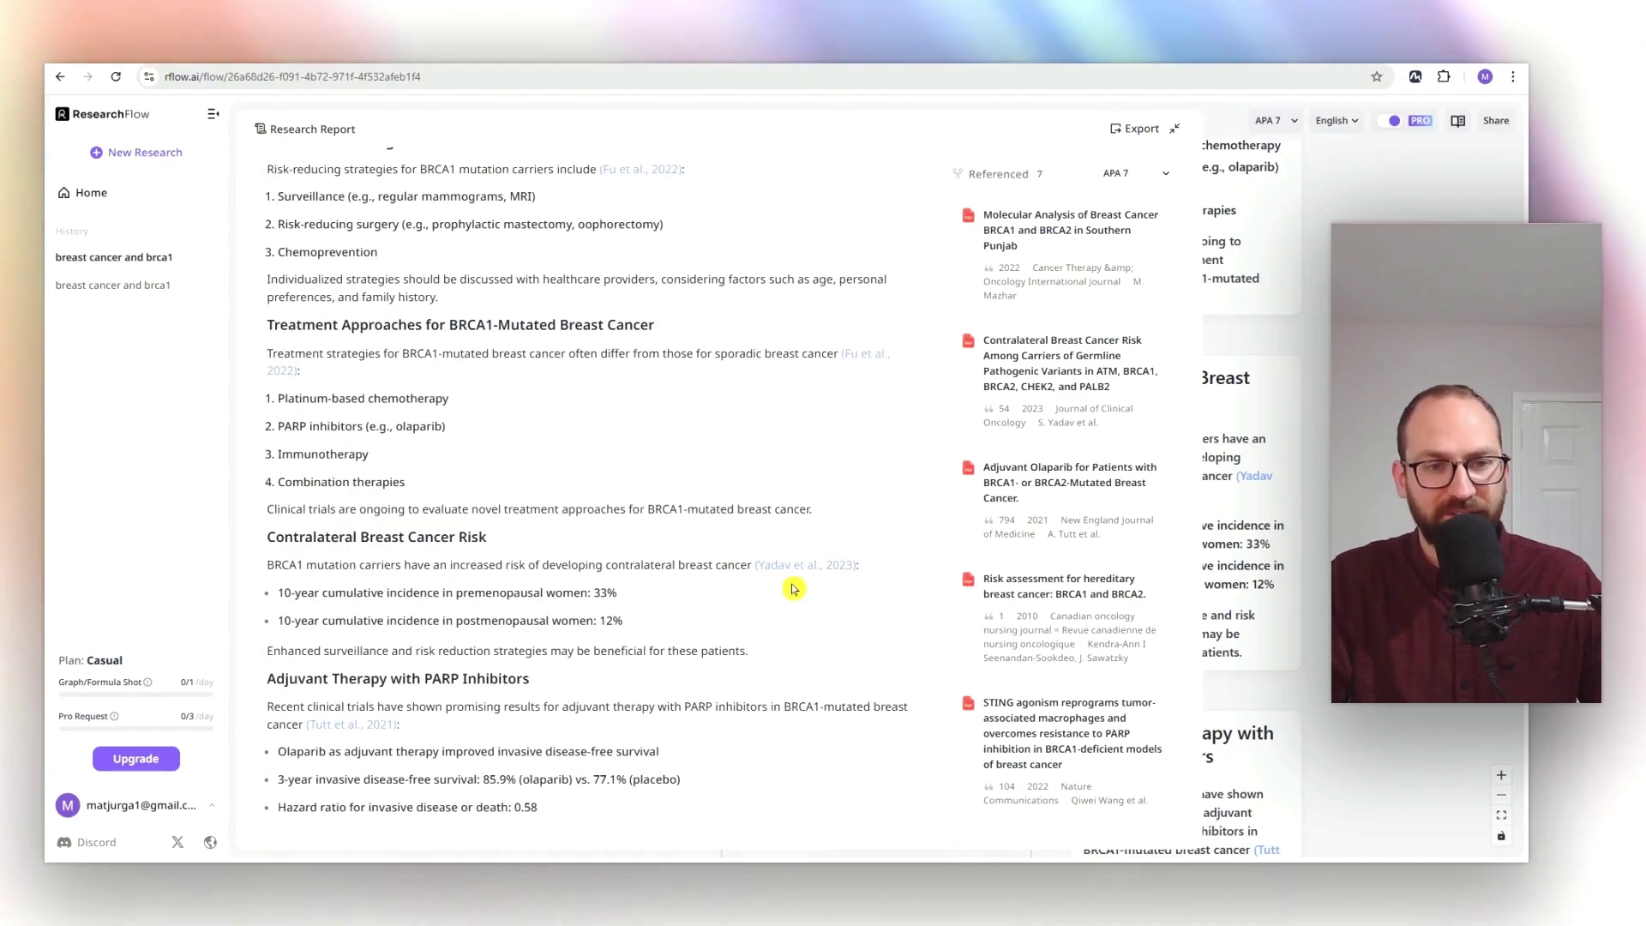
pyautogui.scroll(-2, 789, 588)
pyautogui.scroll(-5, 785, 588)
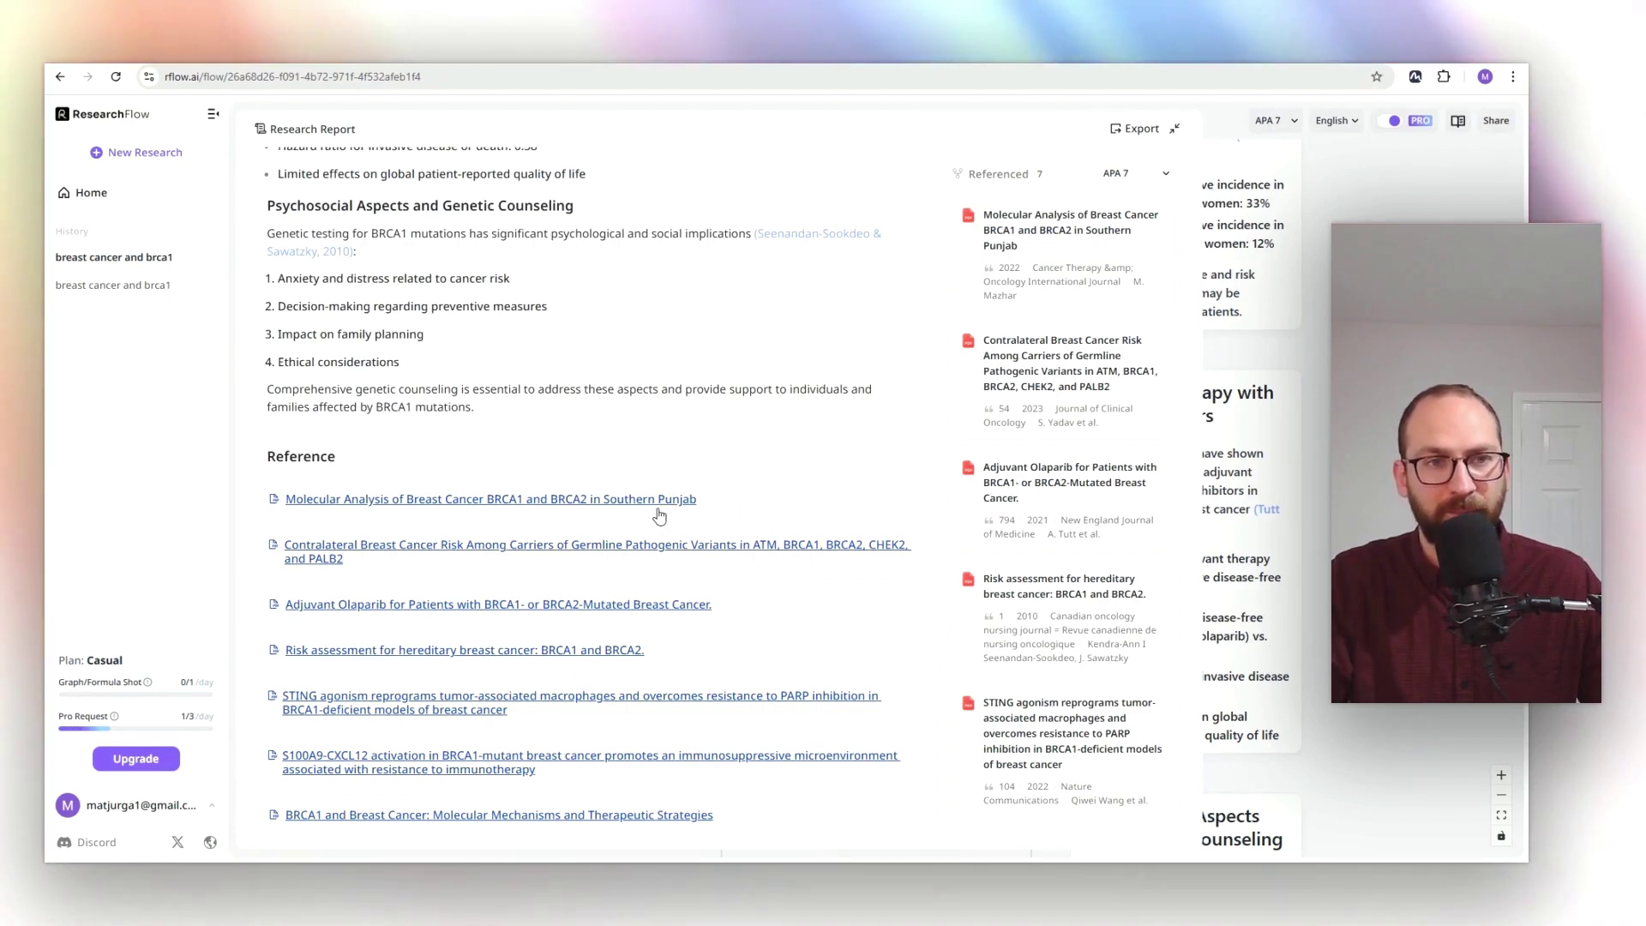
pyautogui.scroll(3, 658, 514)
pyautogui.click(677, 122)
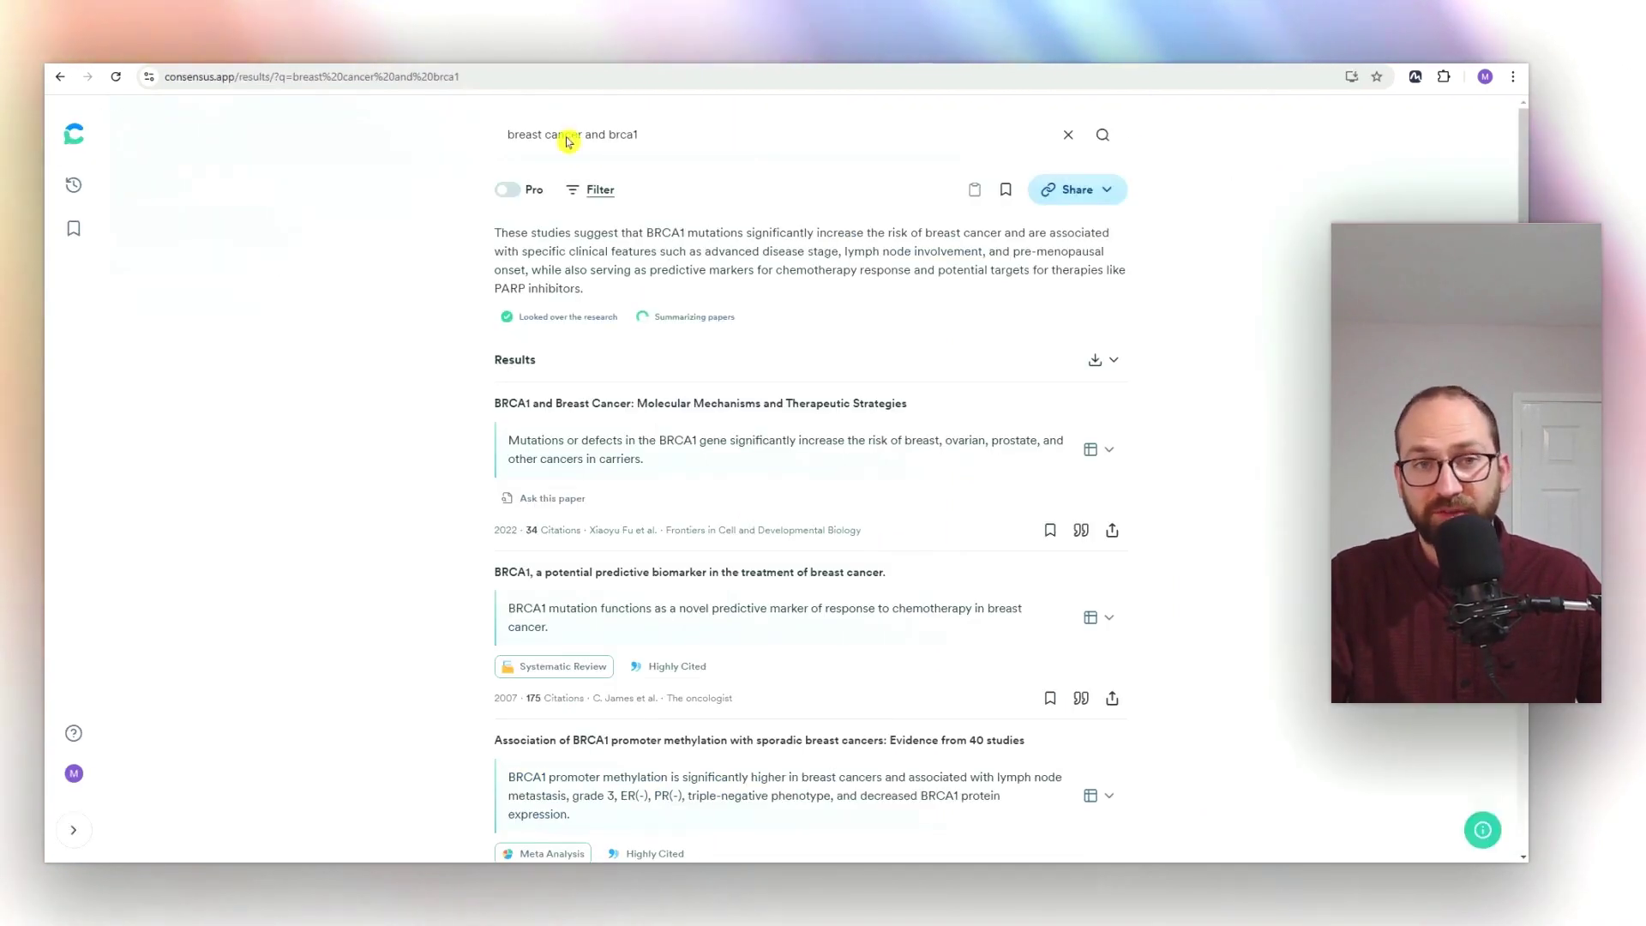
# Turn on Consensus Pro mode and scroll through its 10-paper analysis and Related questions
pyautogui.click(506, 190)
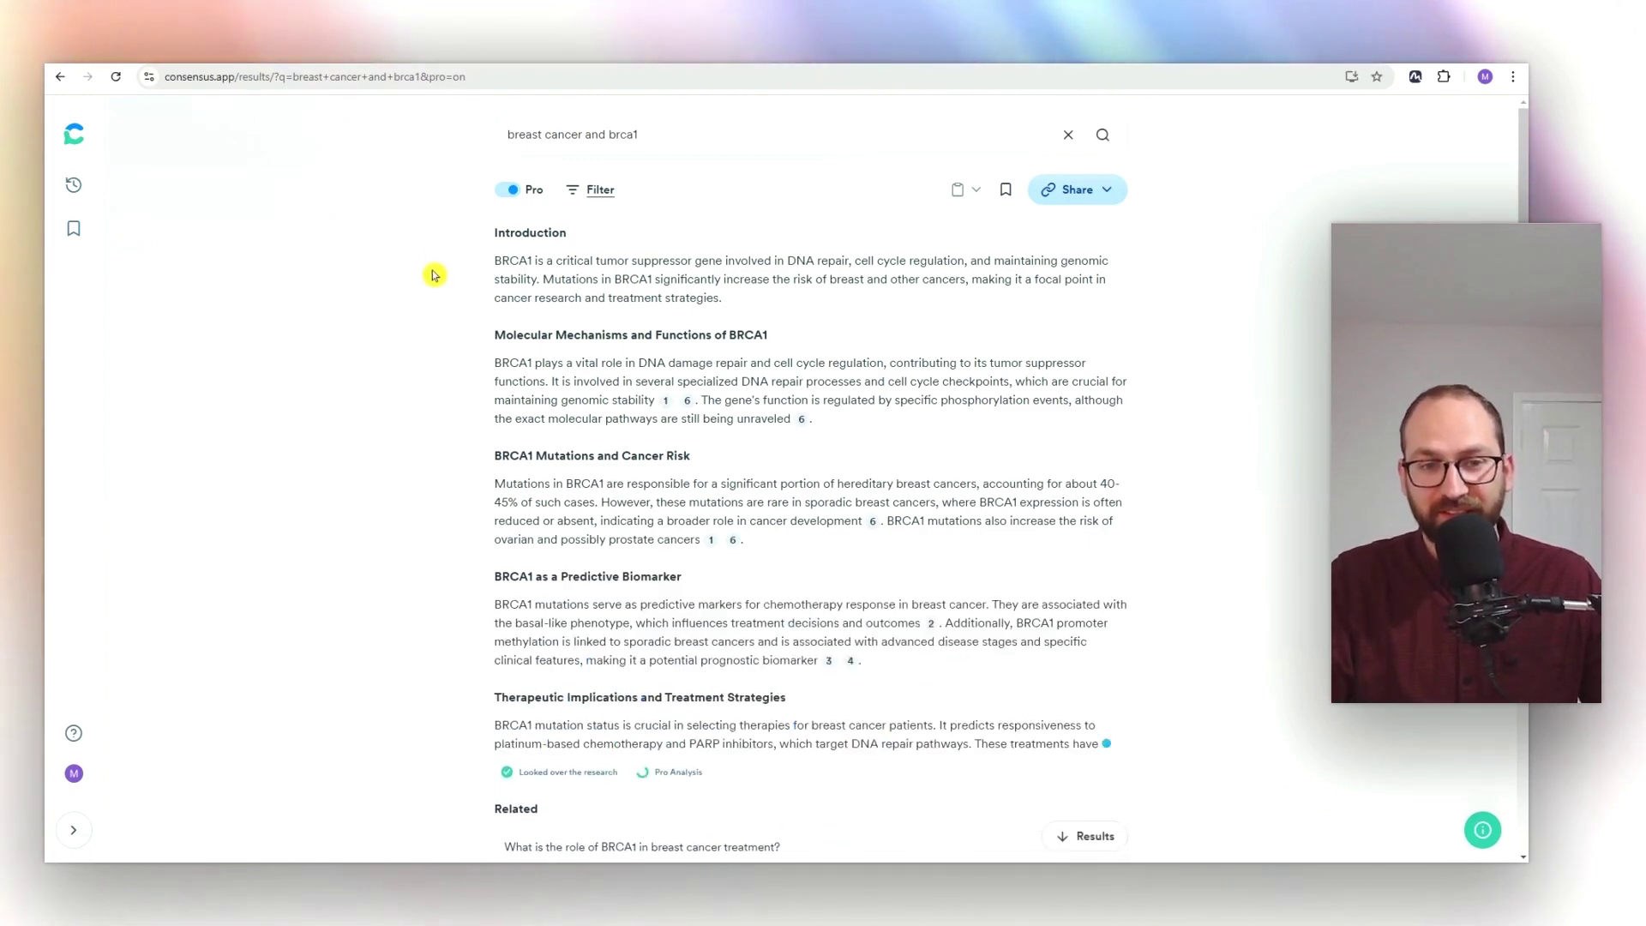
pyautogui.scroll(-3, 433, 277)
pyautogui.scroll(3, 433, 277)
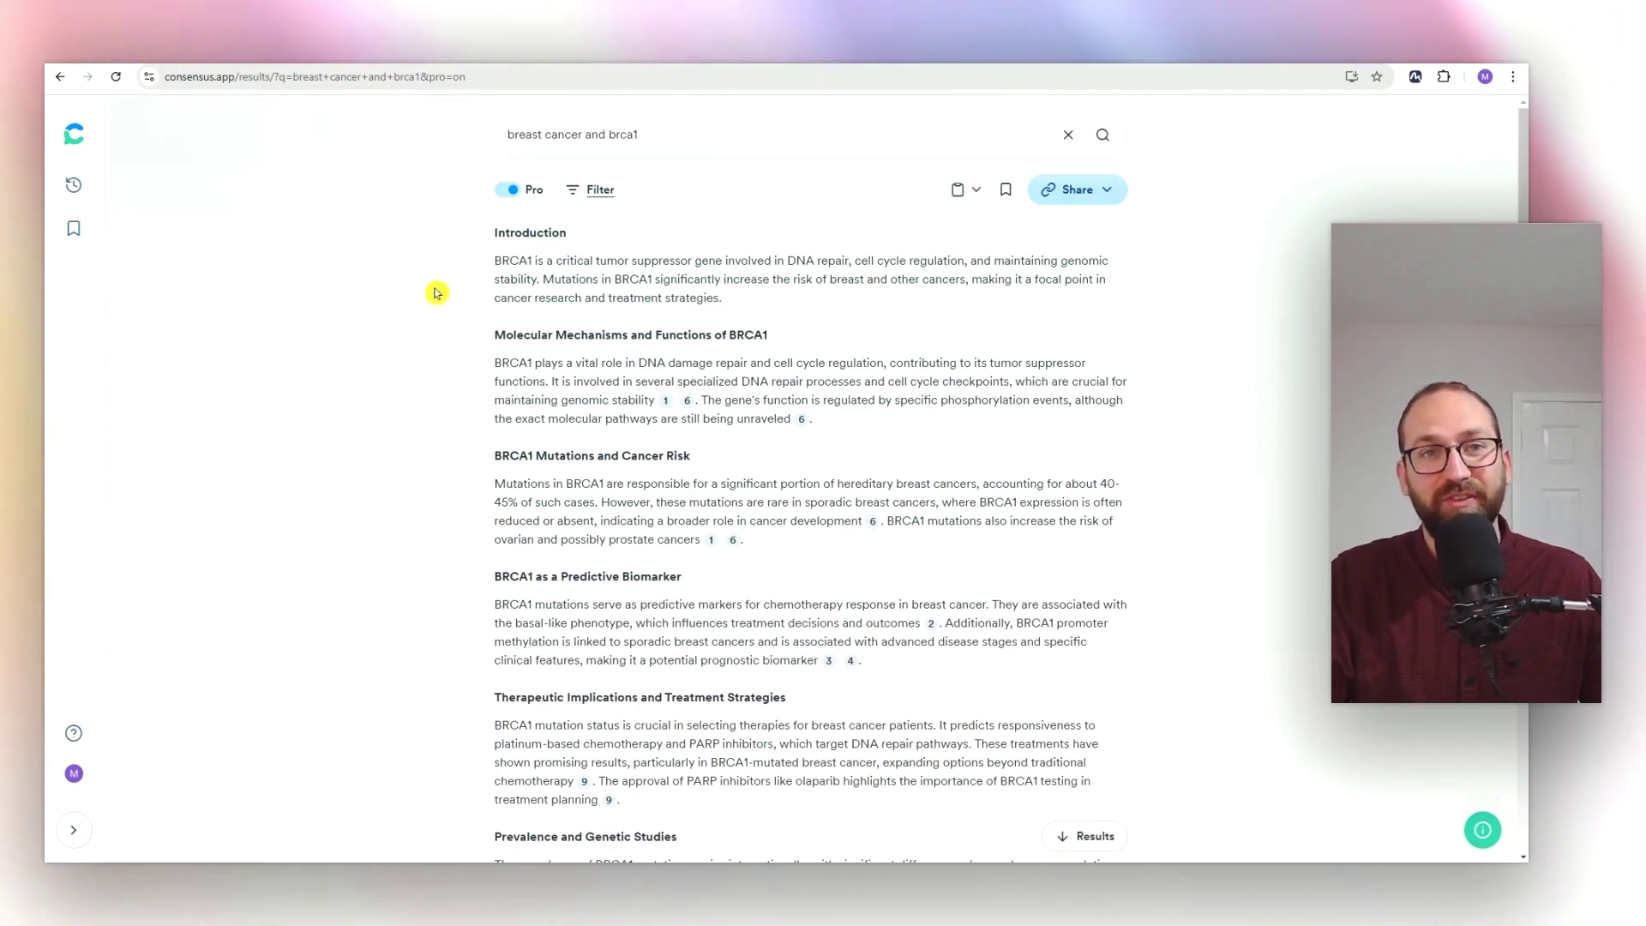
pyautogui.scroll(-3, 463, 334)
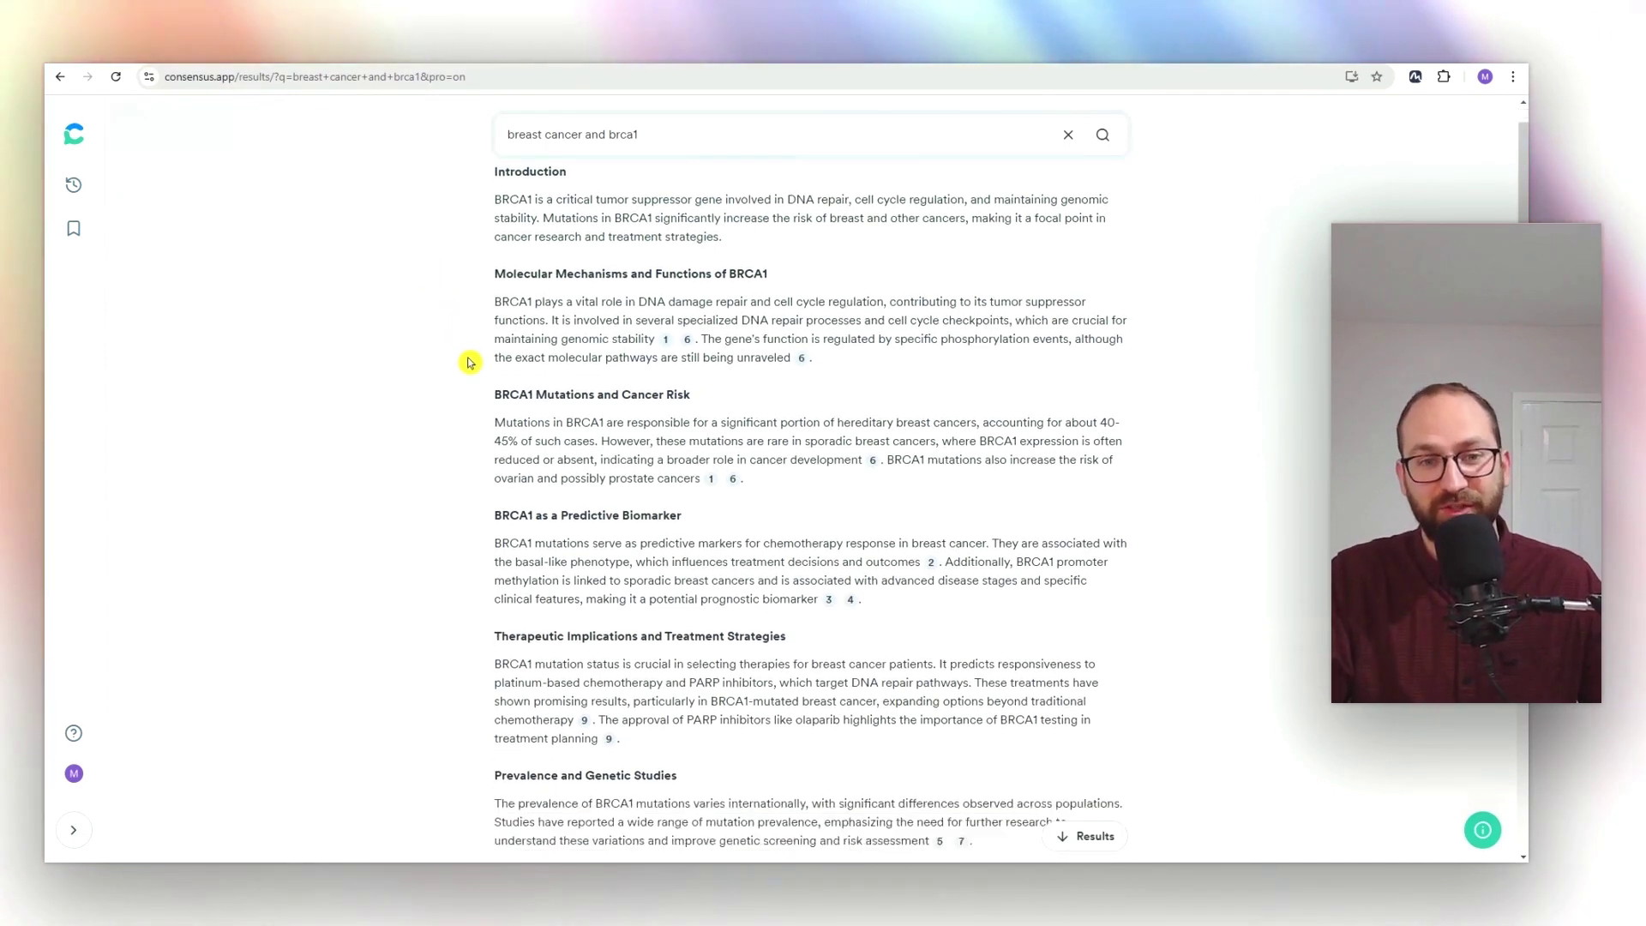
pyautogui.scroll(-4, 470, 363)
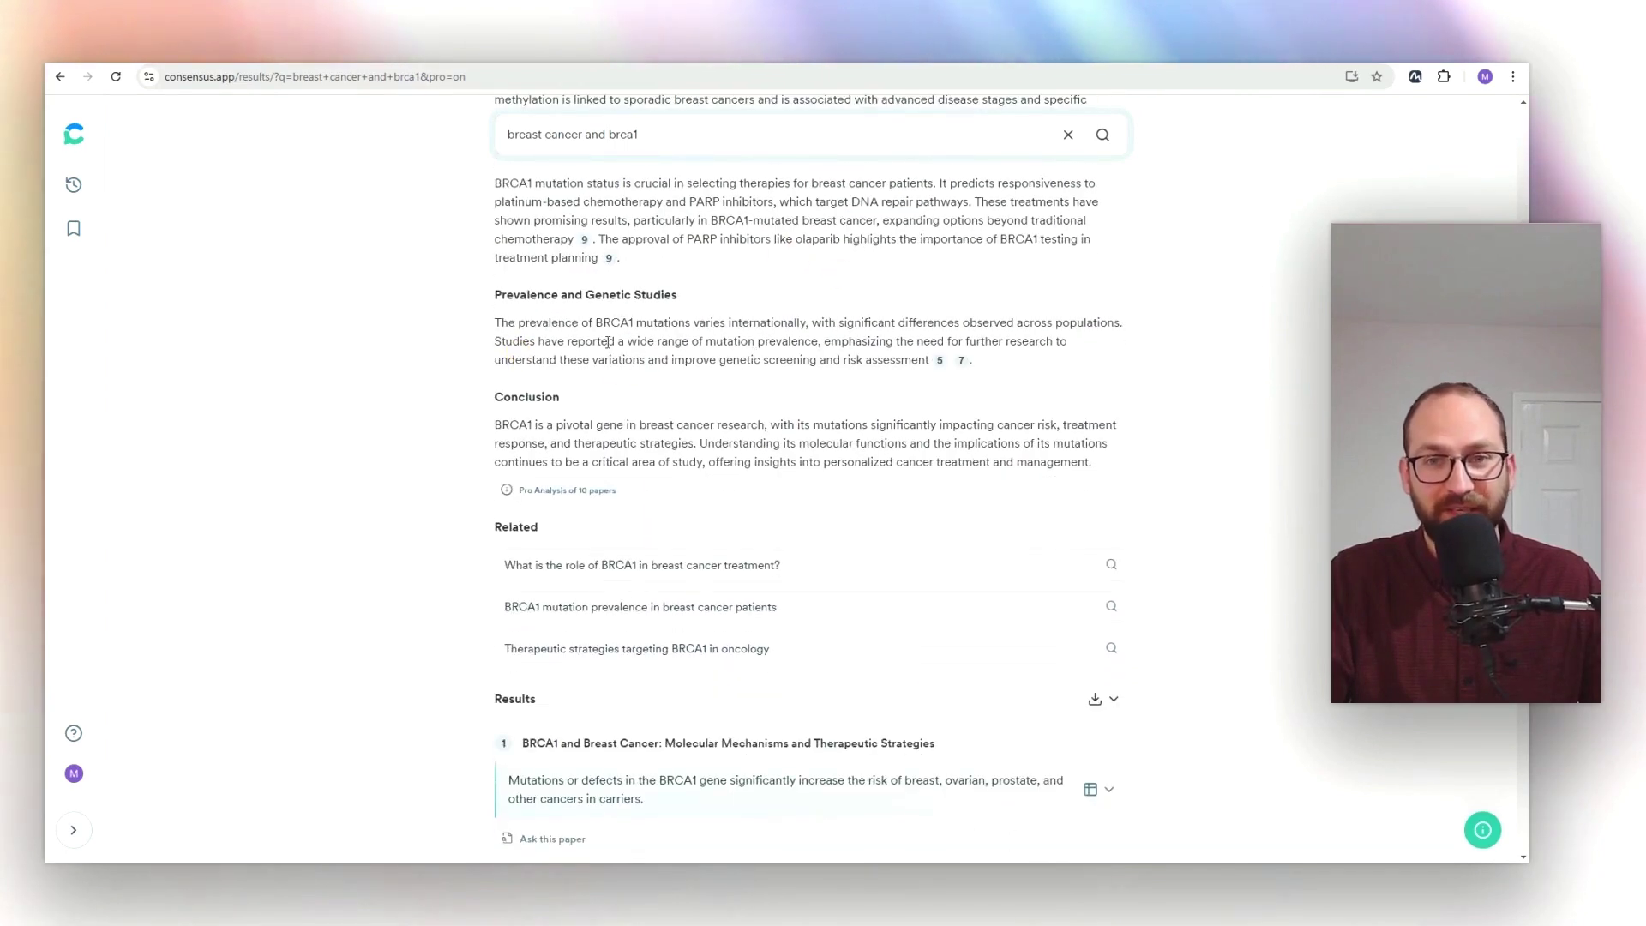
pyautogui.scroll(-2, 416, 393)
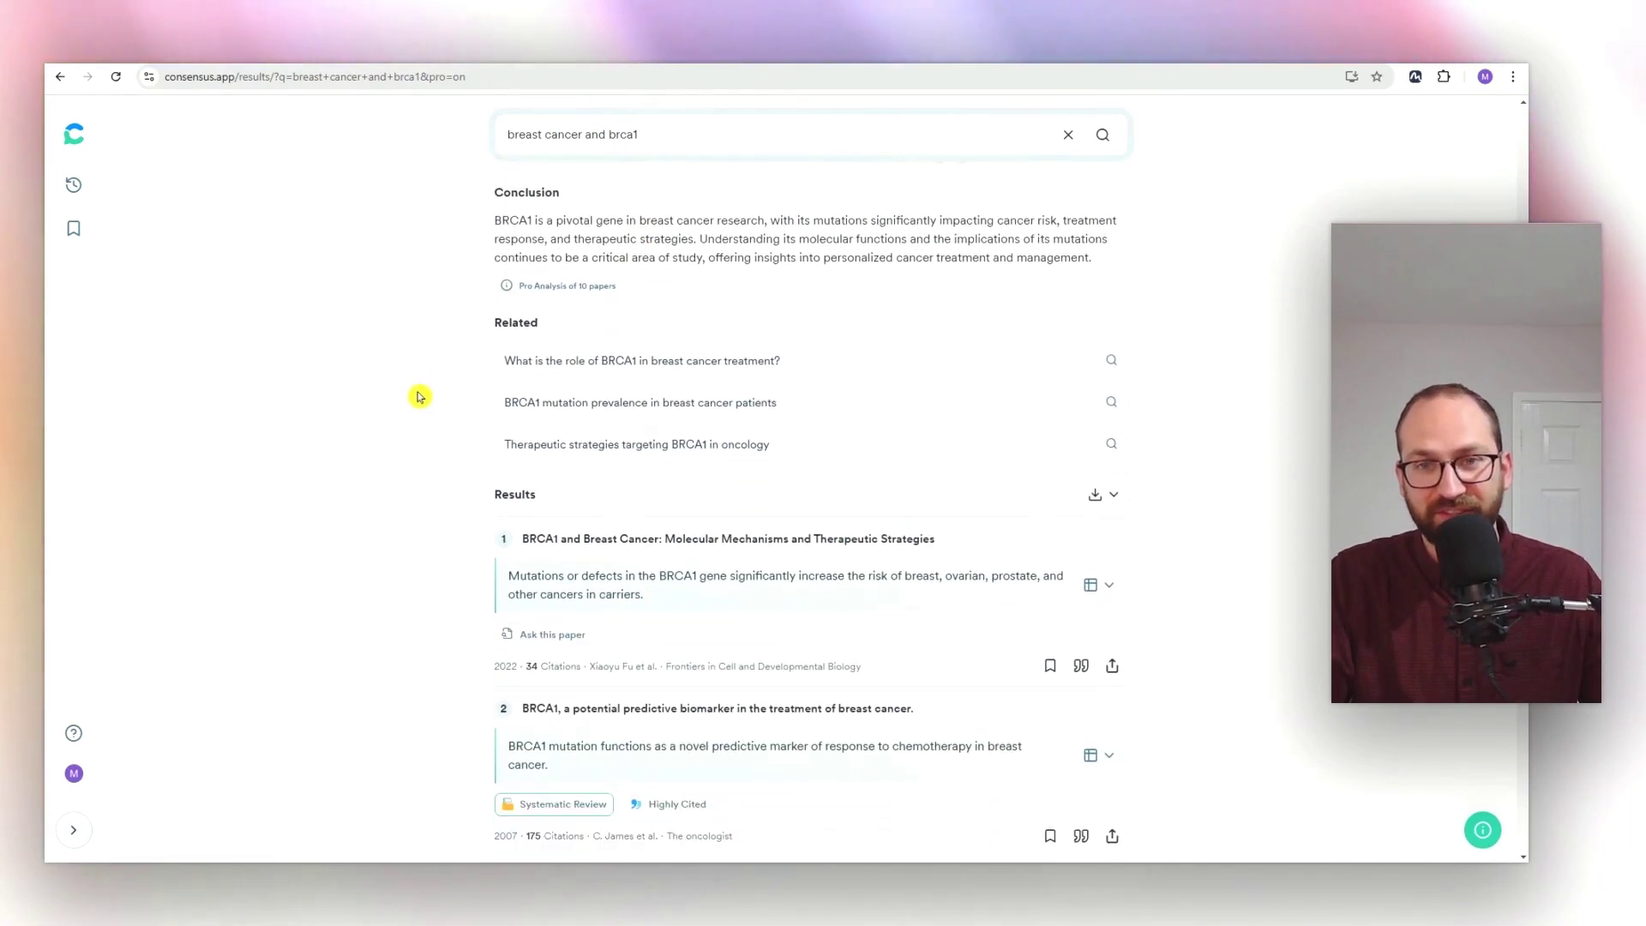
pyautogui.scroll(2, 418, 395)
pyautogui.scroll(8, 420, 395)
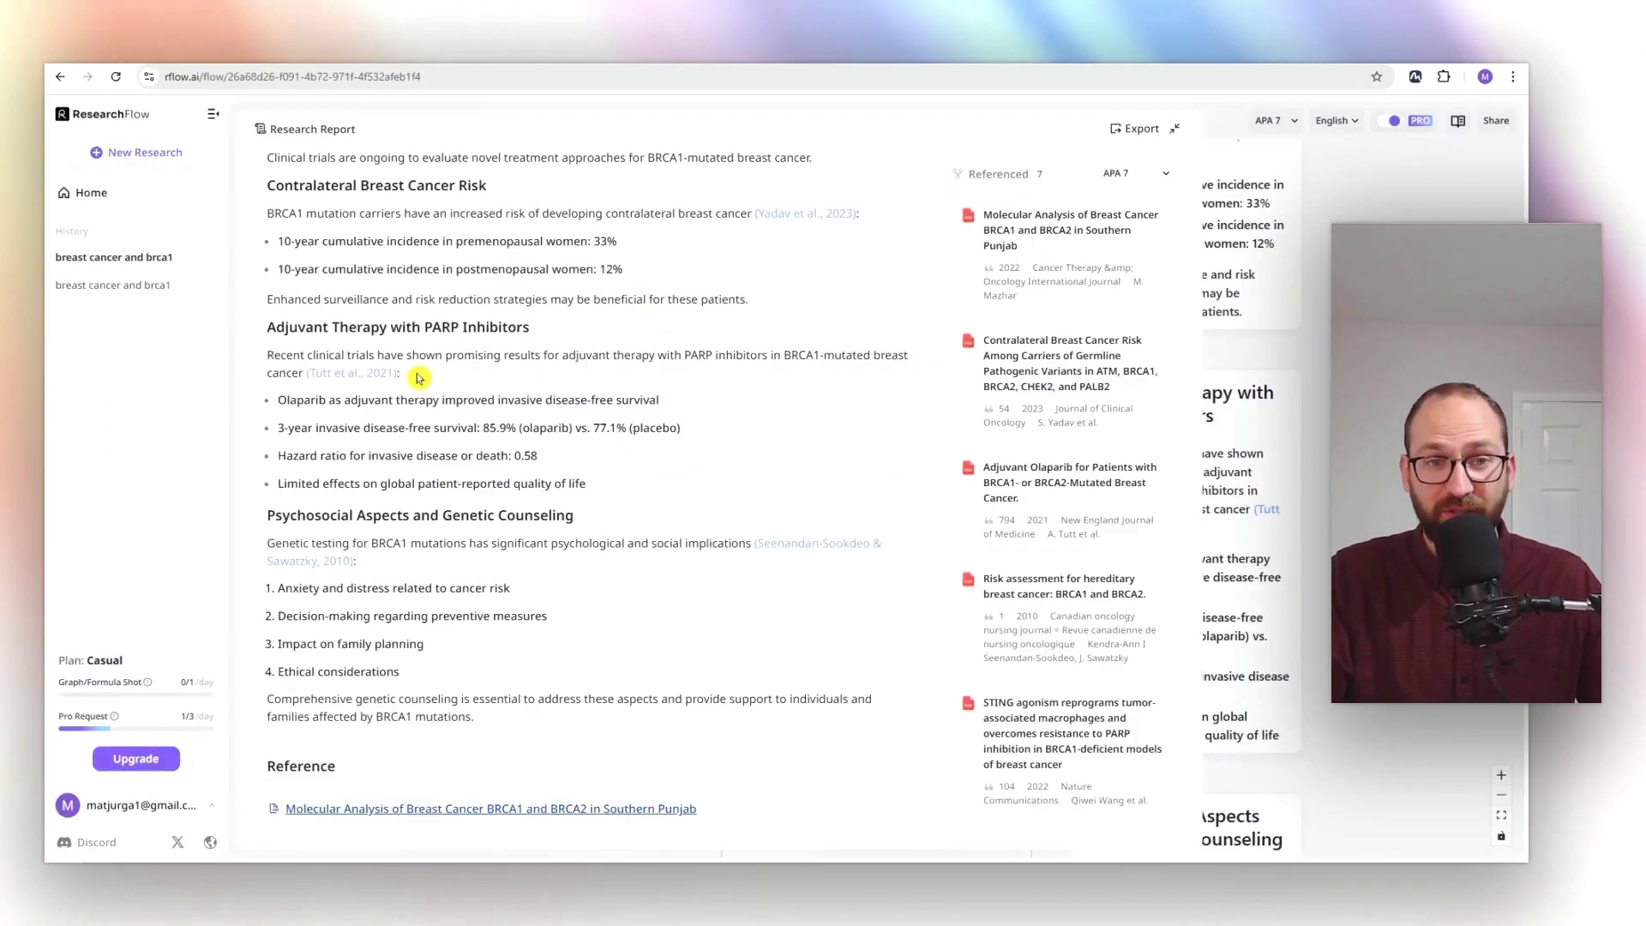
pyautogui.scroll(7, 419, 377)
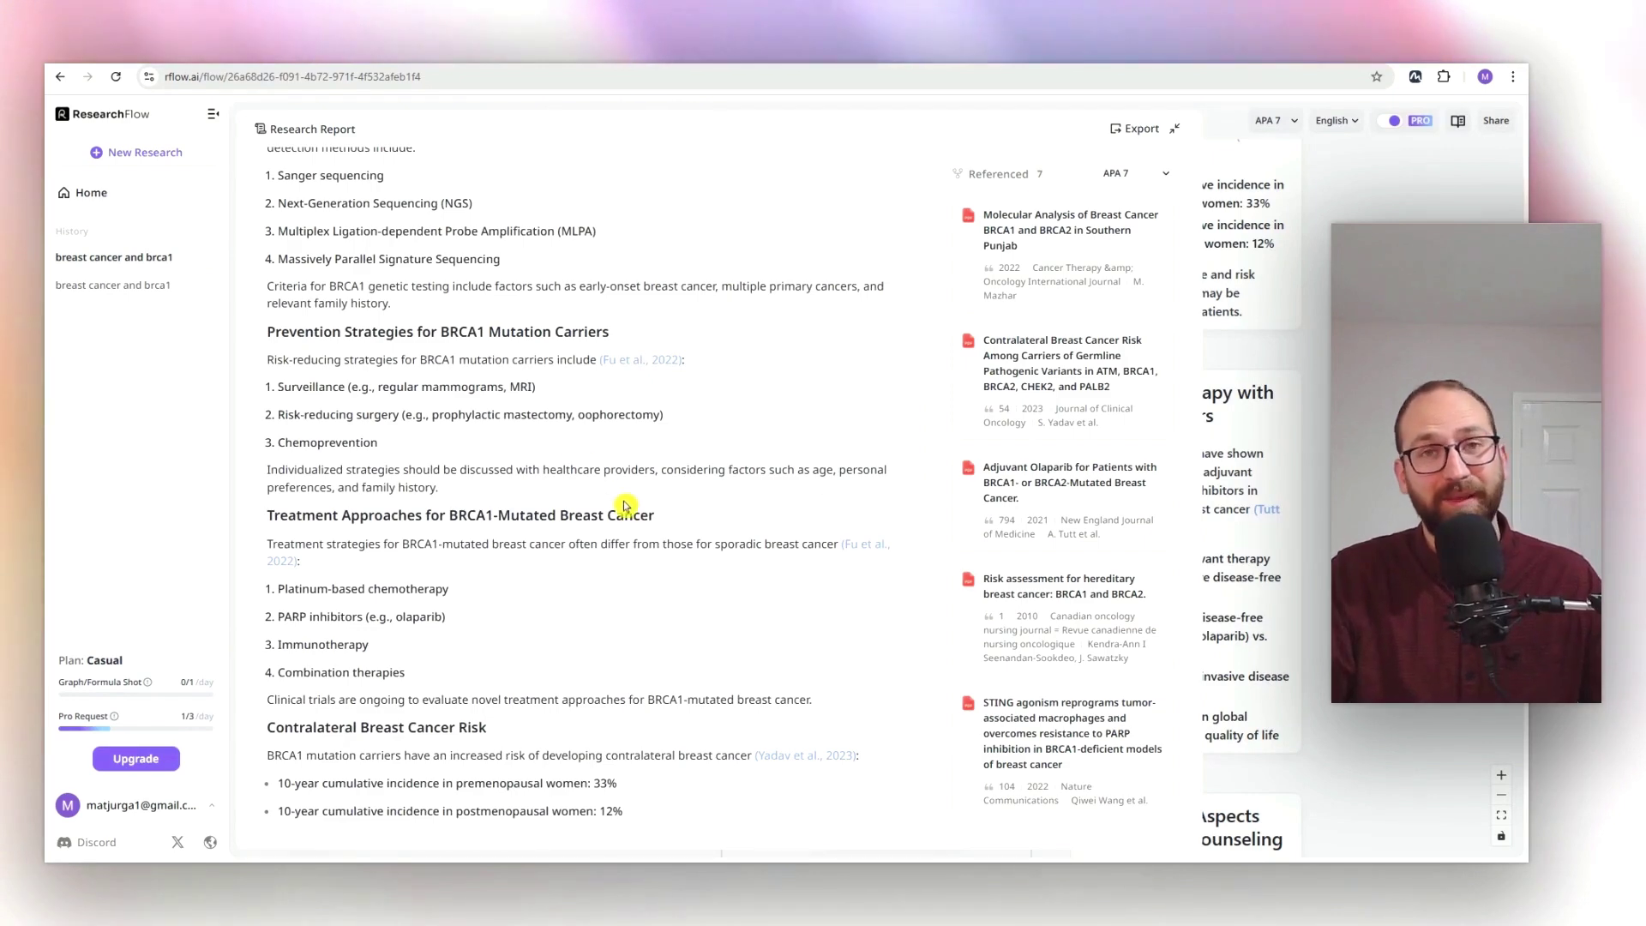
# Scroll the Pro report, expand it to full page, then restore the split view beside the mind map
pyautogui.scroll(-2, 614, 625)
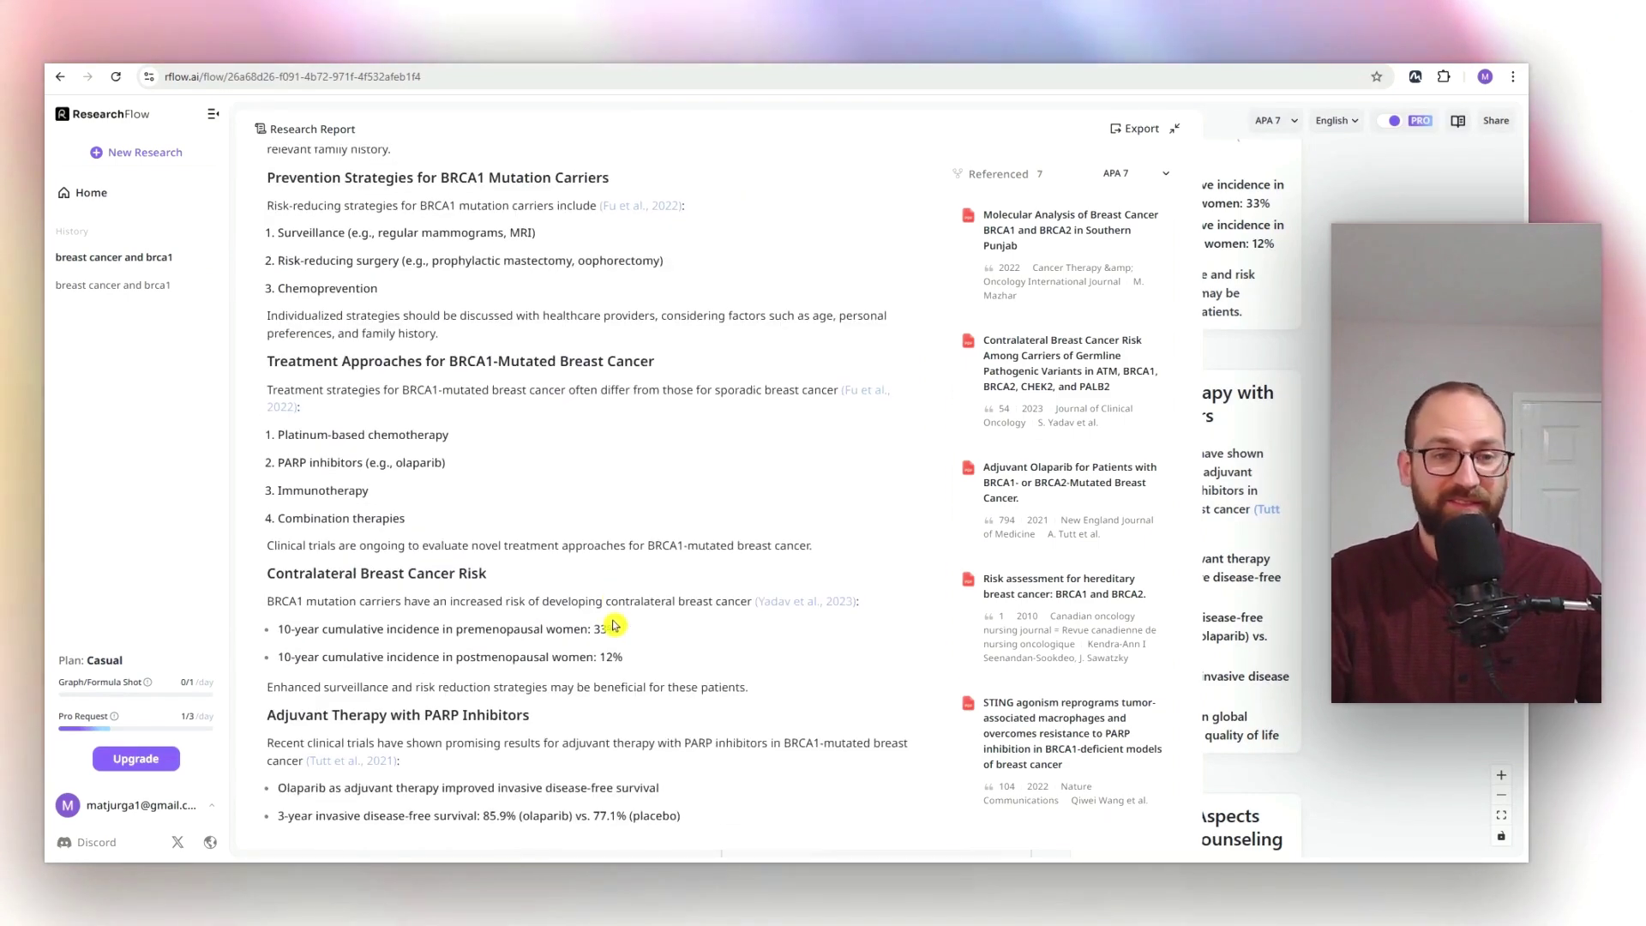
pyautogui.scroll(-3, 628, 646)
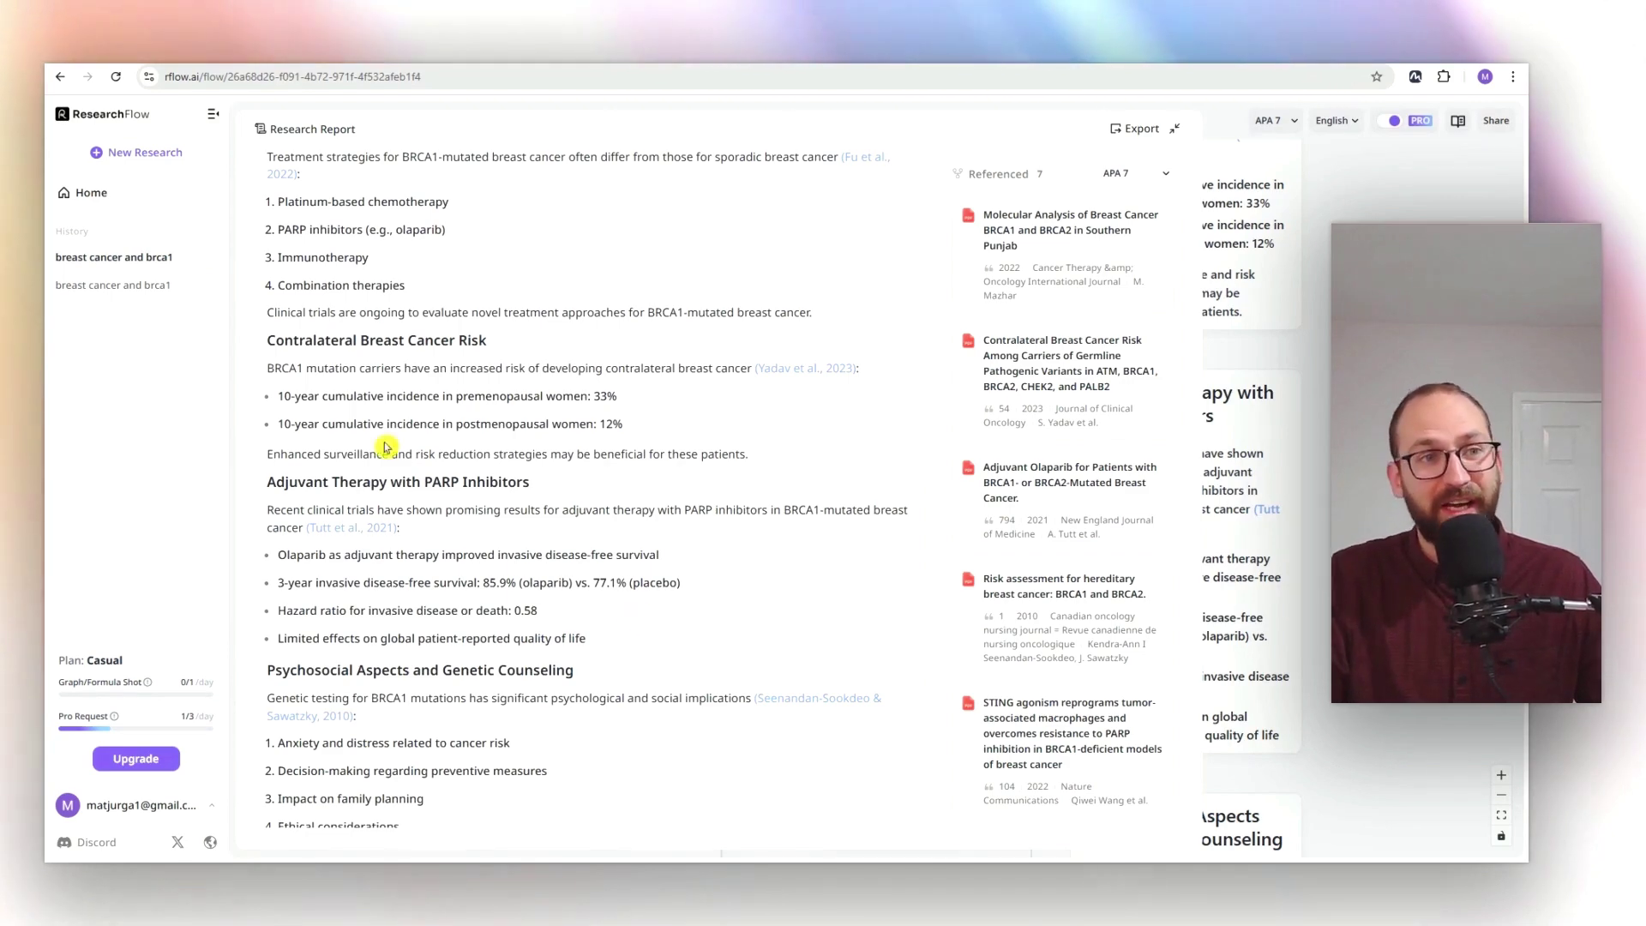
pyautogui.click(1175, 129)
pyautogui.click(1175, 130)
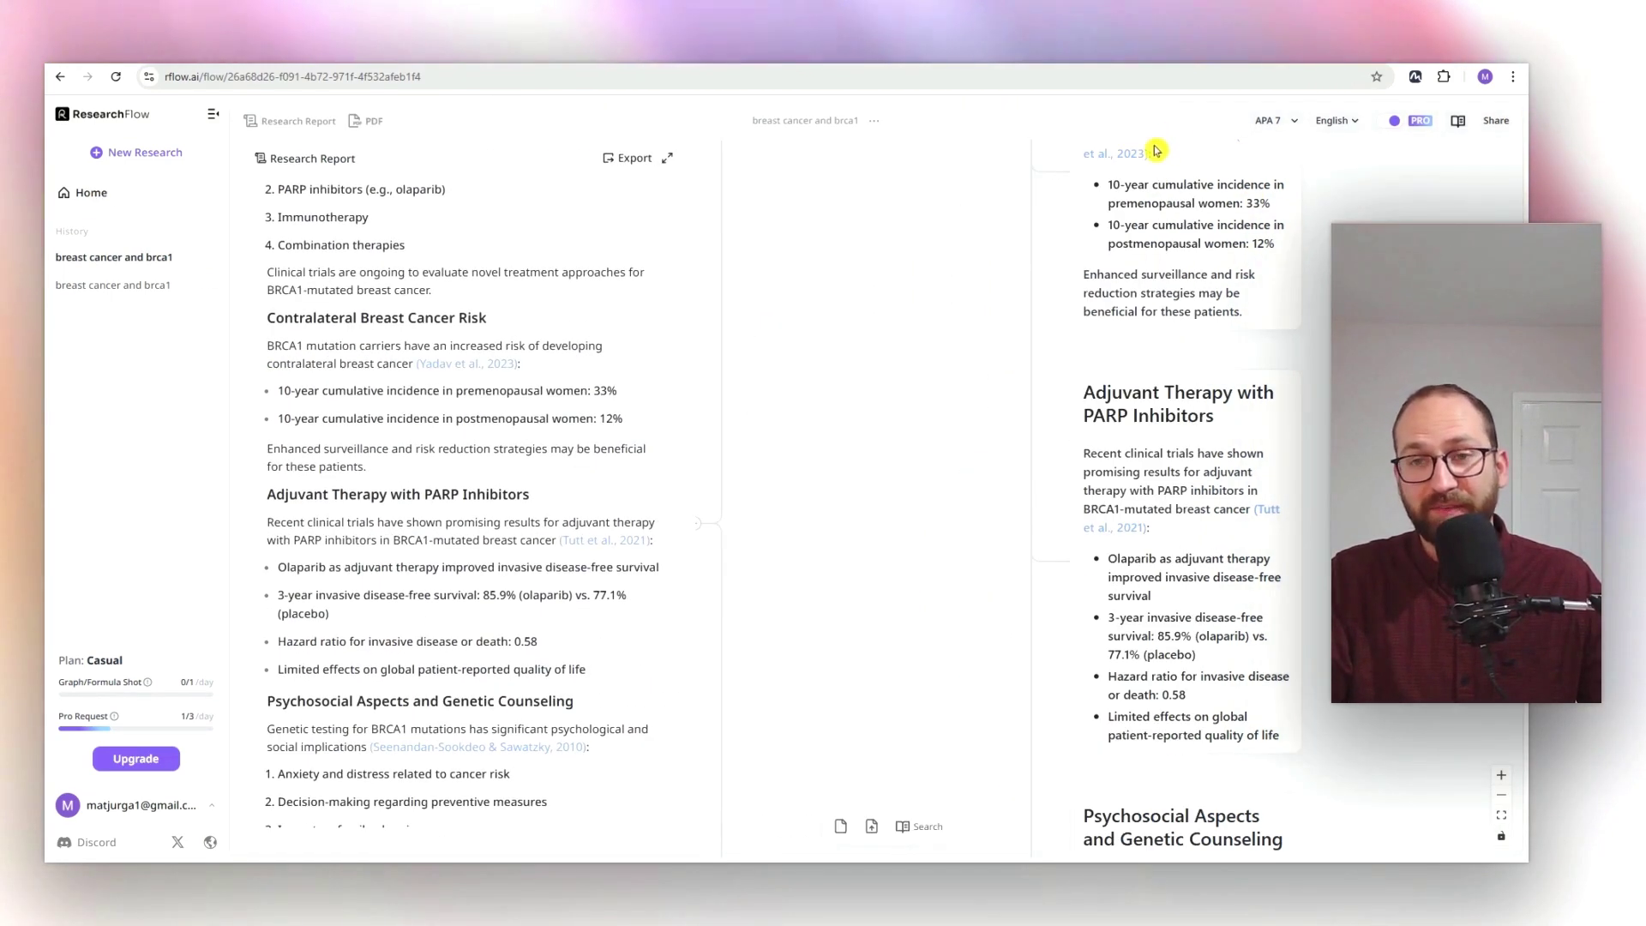
# Zoom the mind map far out until the whole map shows as a small column of cards
pyautogui.click(1502, 811)
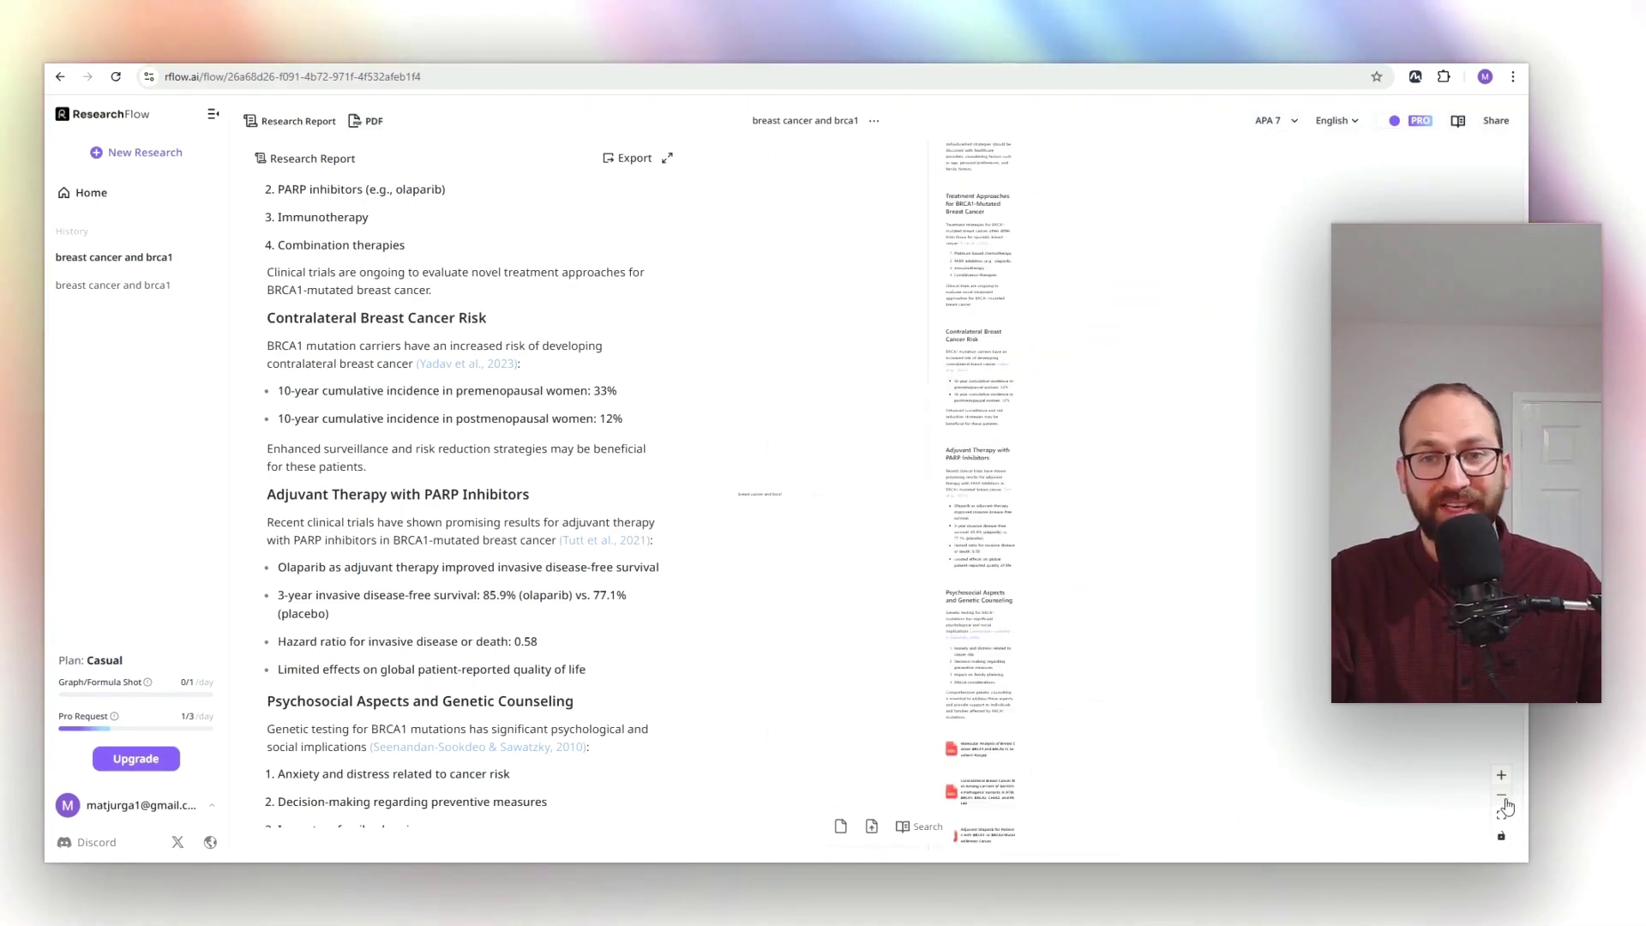
pyautogui.doubleClick(1502, 796)
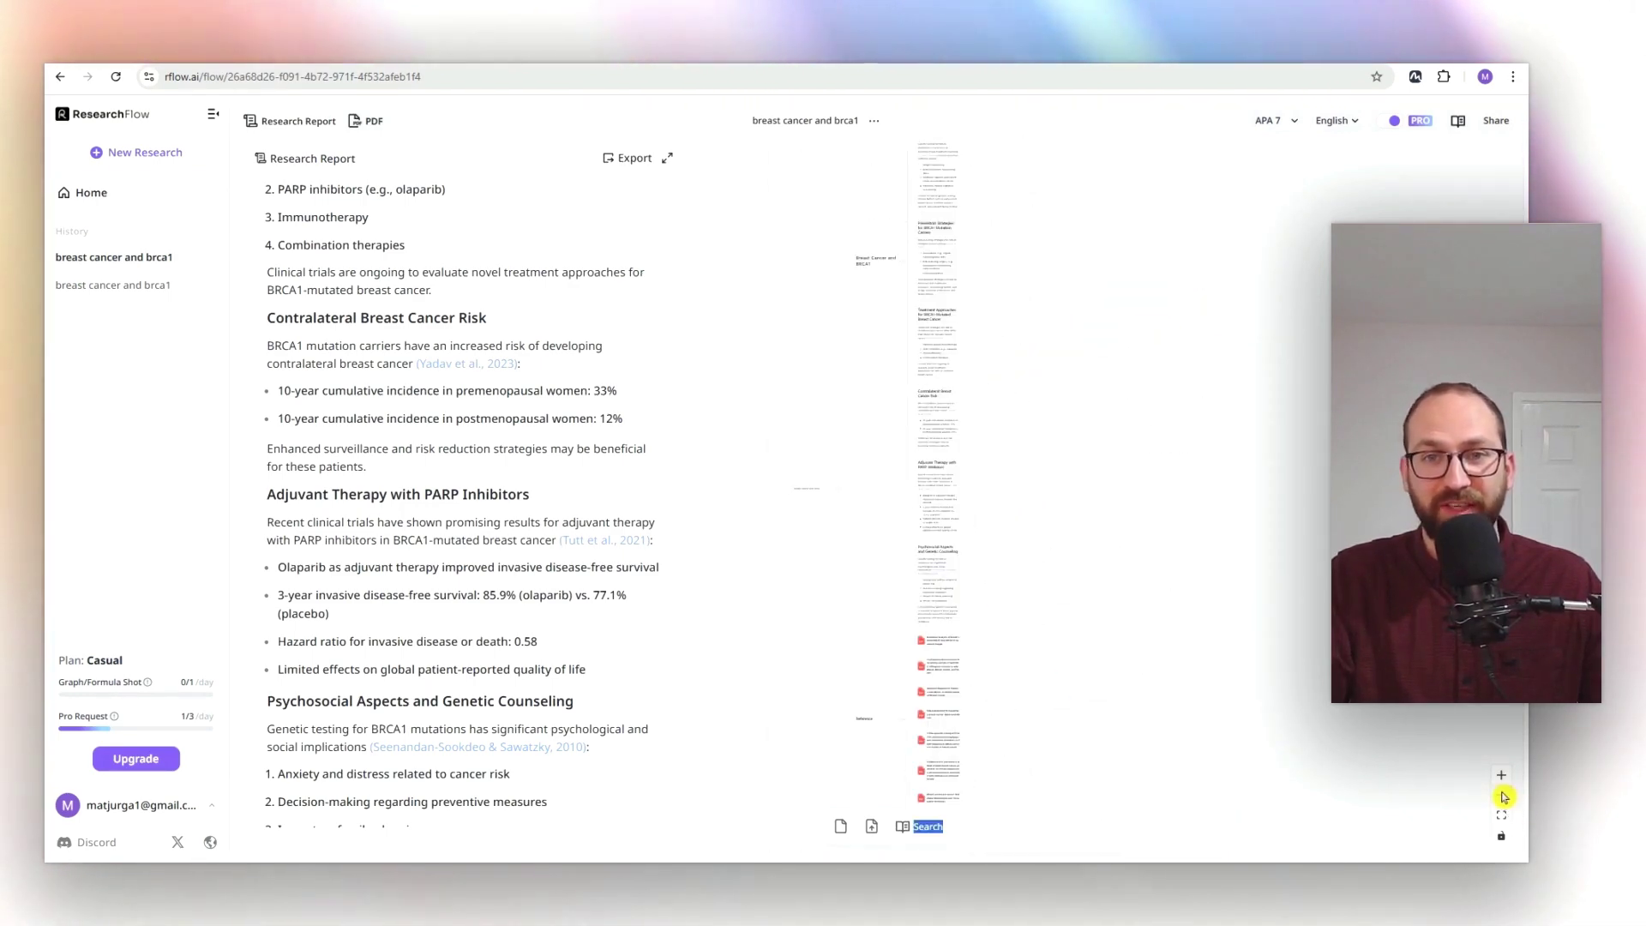